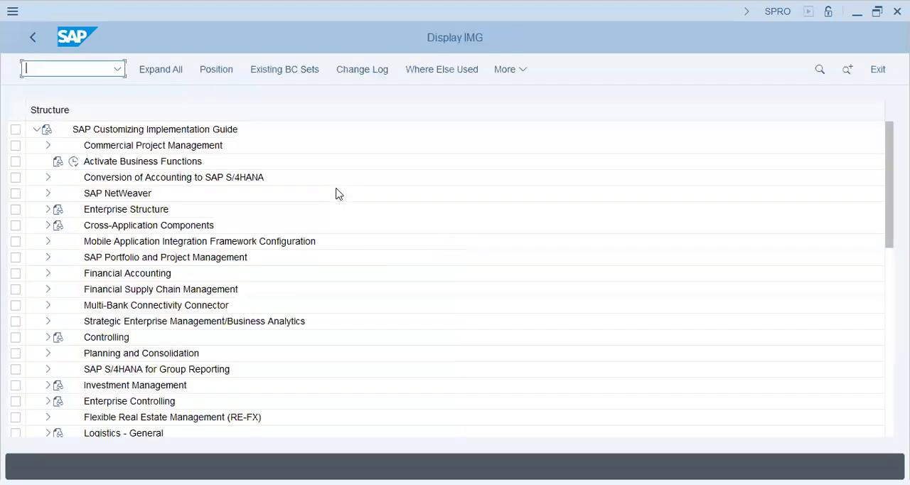
Open Maintain Currency and Valuation Profile under Financial Accounting Global Settings > Ledgers > Parallel Valuation Approaches > Multiple Valuation Approaches/Transfer Prices > Basic Settings.
click(122, 276)
click(48, 273)
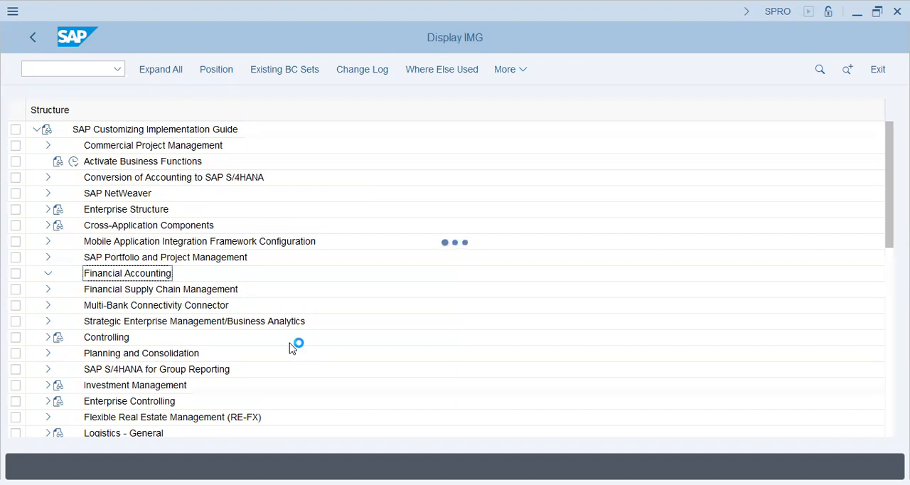
click(59, 243)
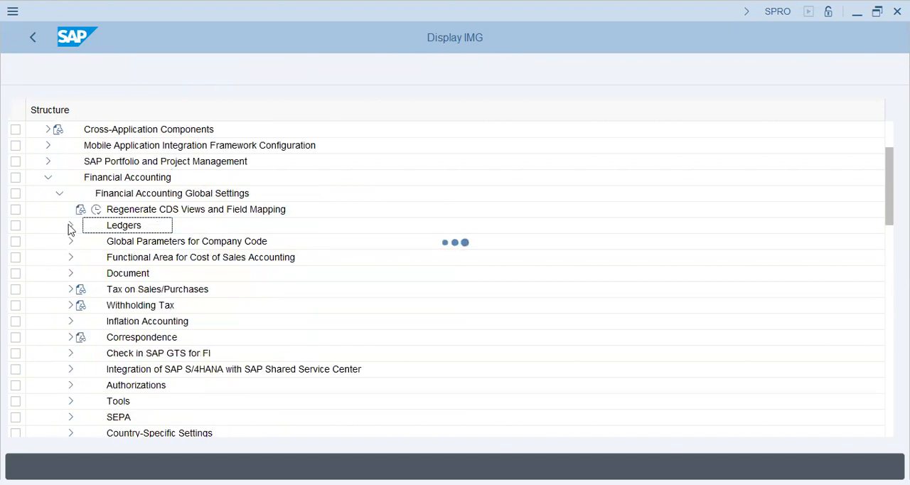
click(70, 225)
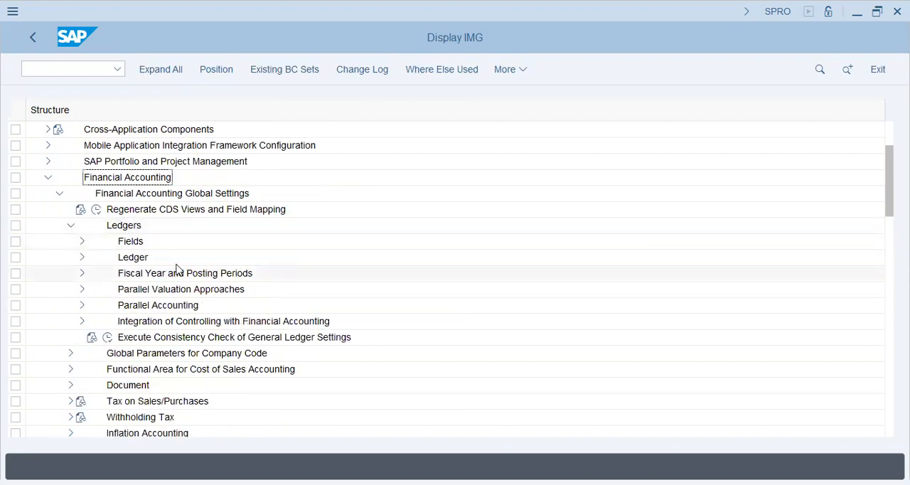
click(86, 290)
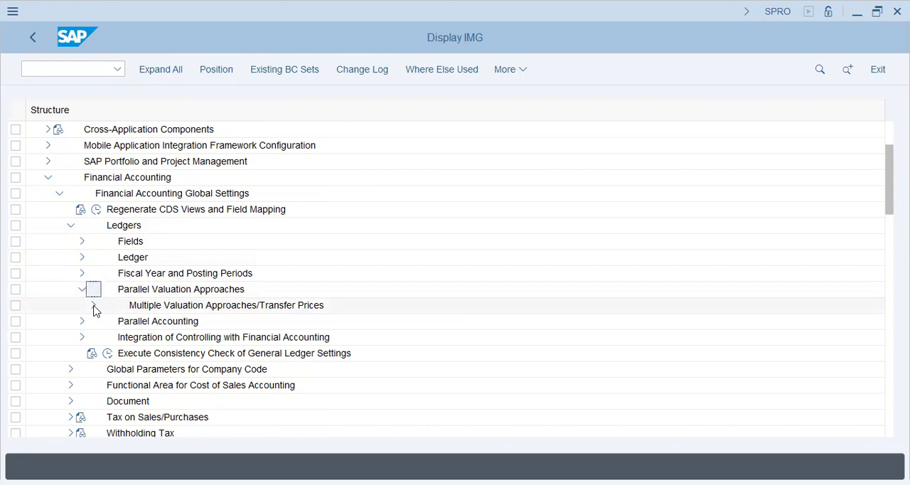
click(93, 306)
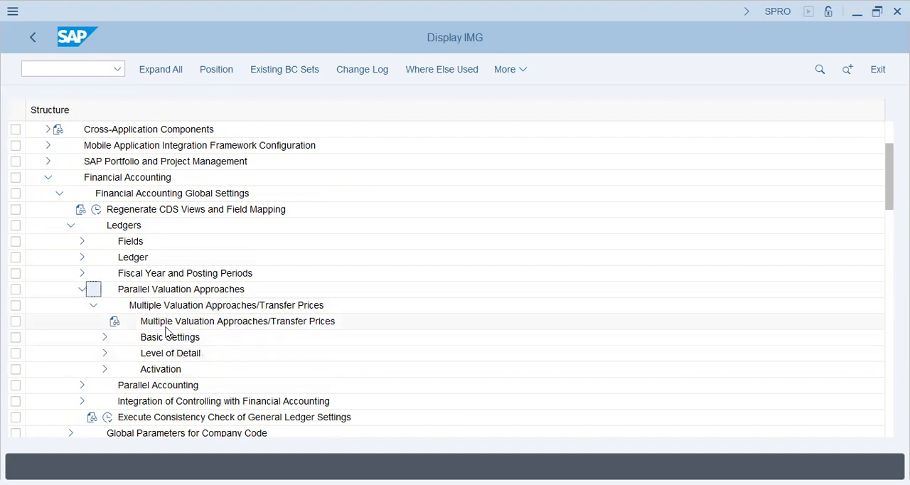
scroll(104, 313, down, 1)
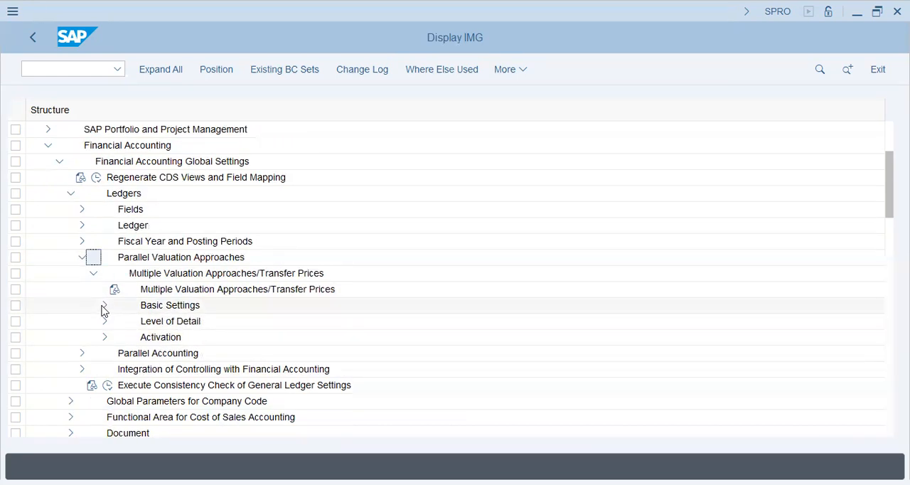
click(105, 306)
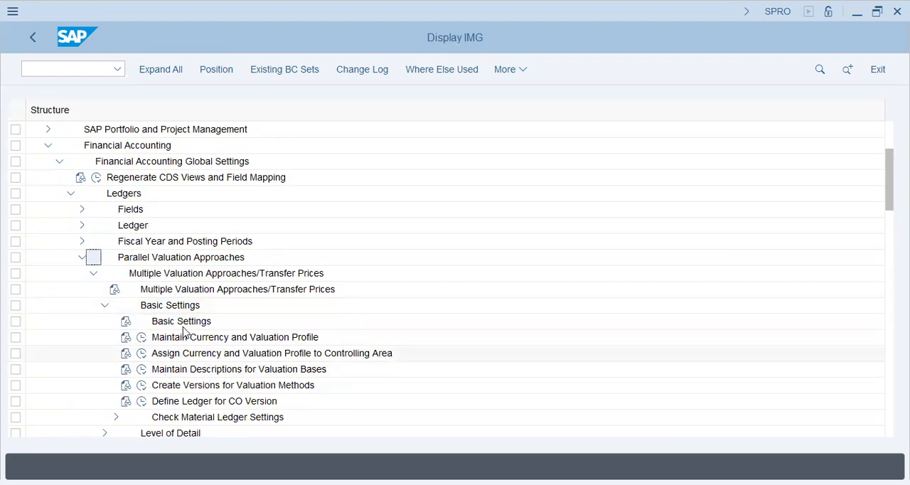
click(169, 342)
click(141, 338)
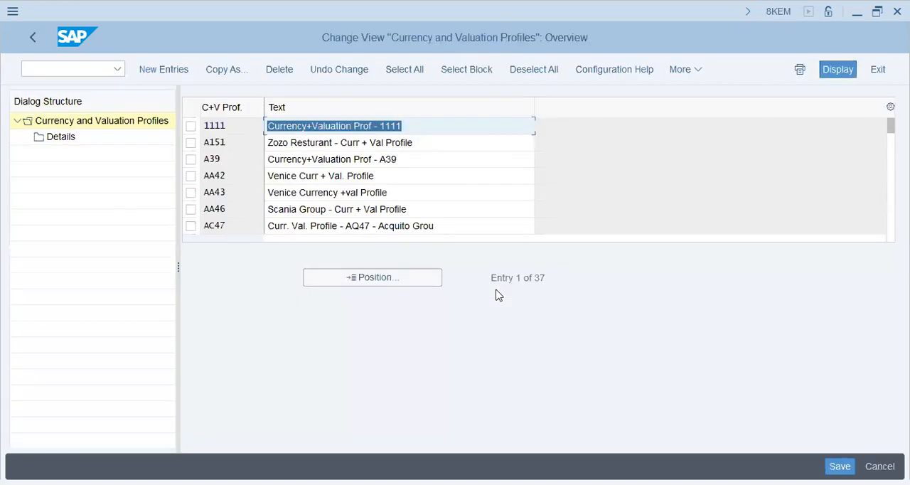
Jump to profile BT63 in the list of currency and valuation profiles.
click(426, 278)
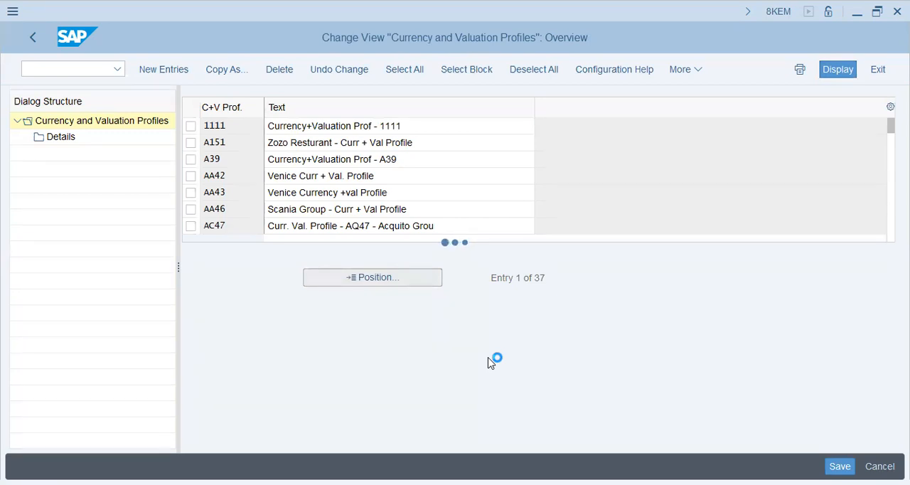
text(b)
key(Down)
key(Return)
key(Return)
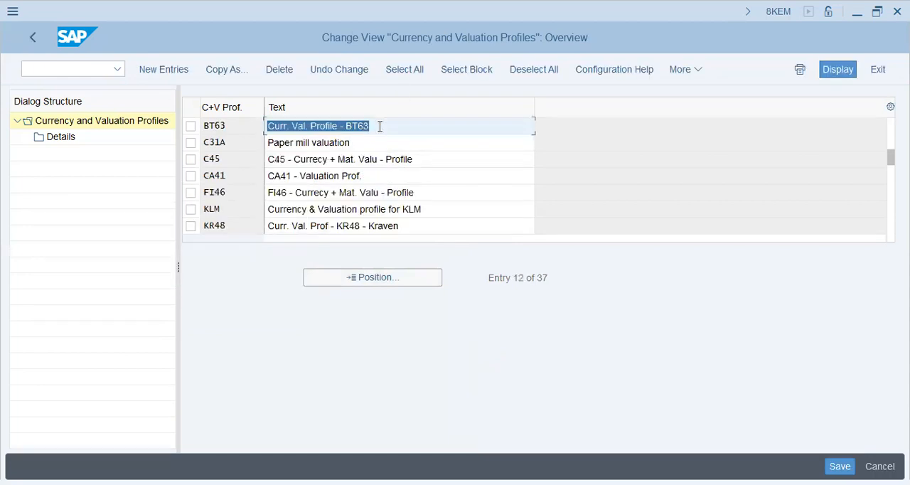
View the details of currency and valuation profile BT63, and return to the implementation guide.
click(190, 126)
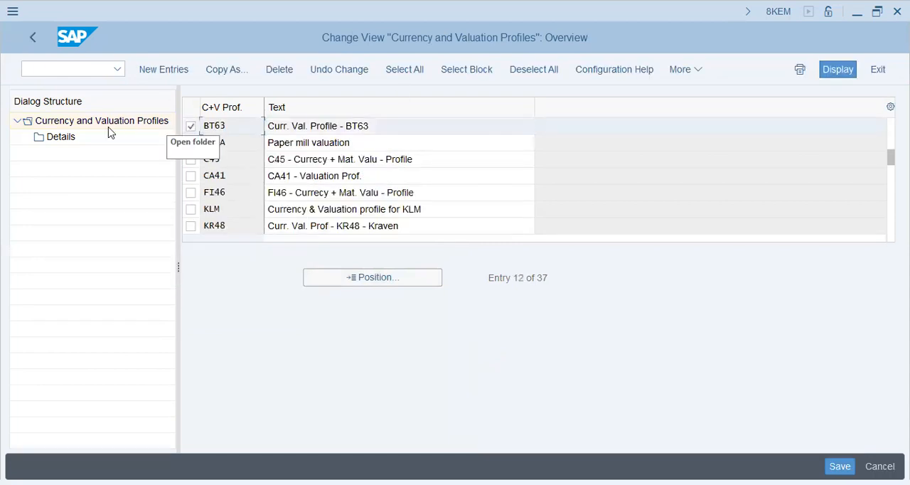
double_click(69, 140)
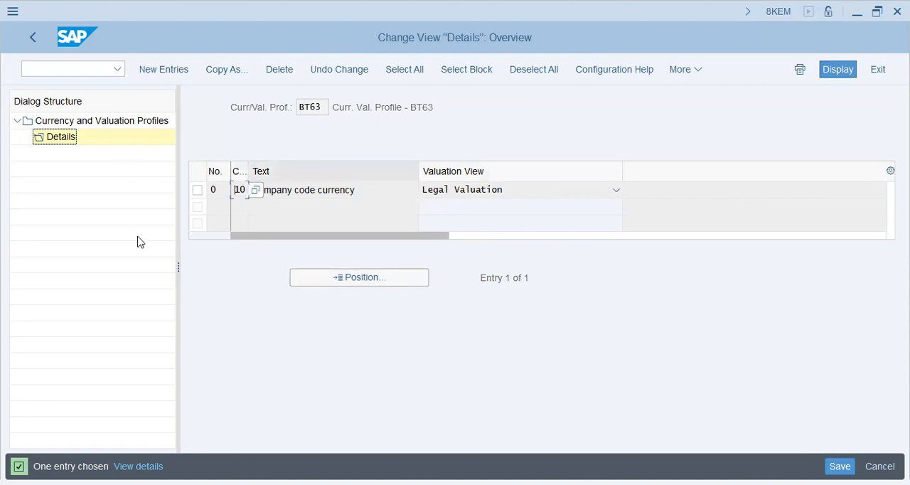
click(31, 39)
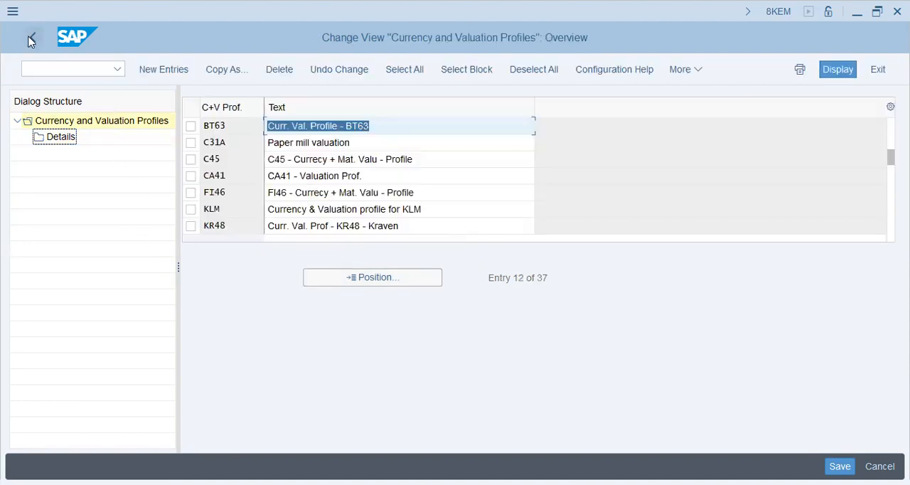
click(30, 39)
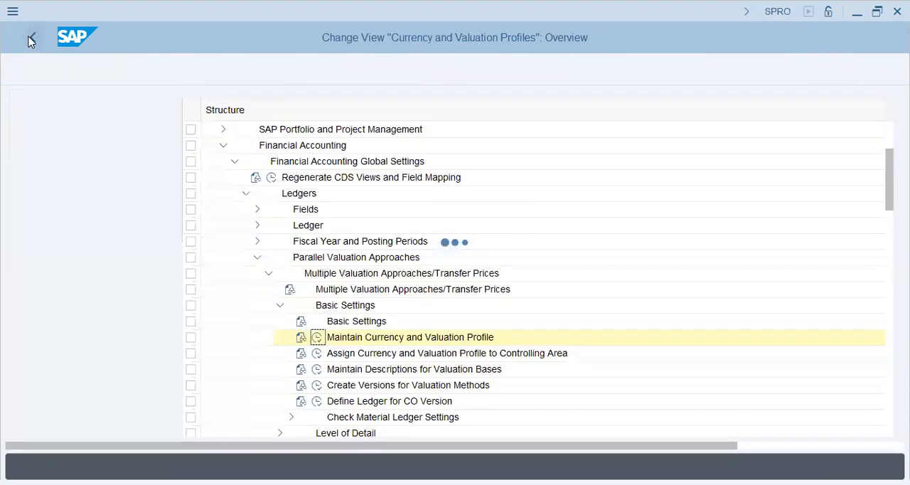
Check the currency and valuation profile assigned to controlling area BT63, and return to the implementation guide.
click(239, 355)
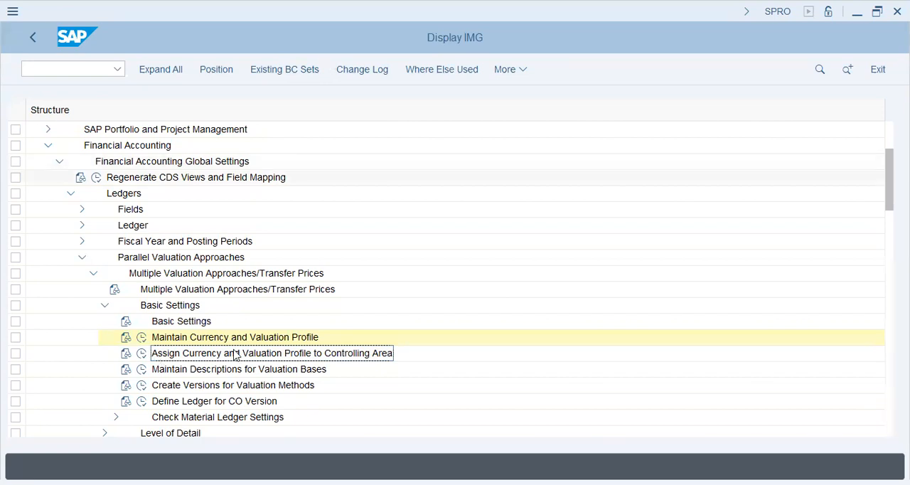
click(142, 353)
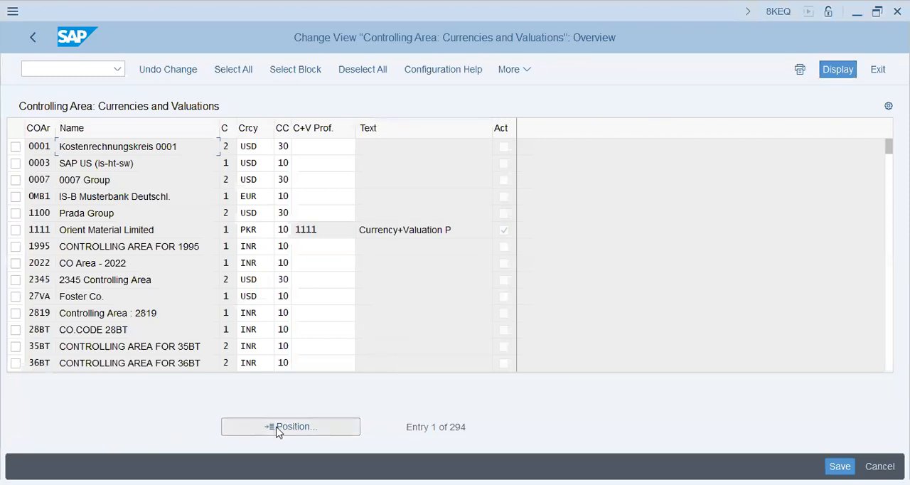
click(278, 431)
text(BT)
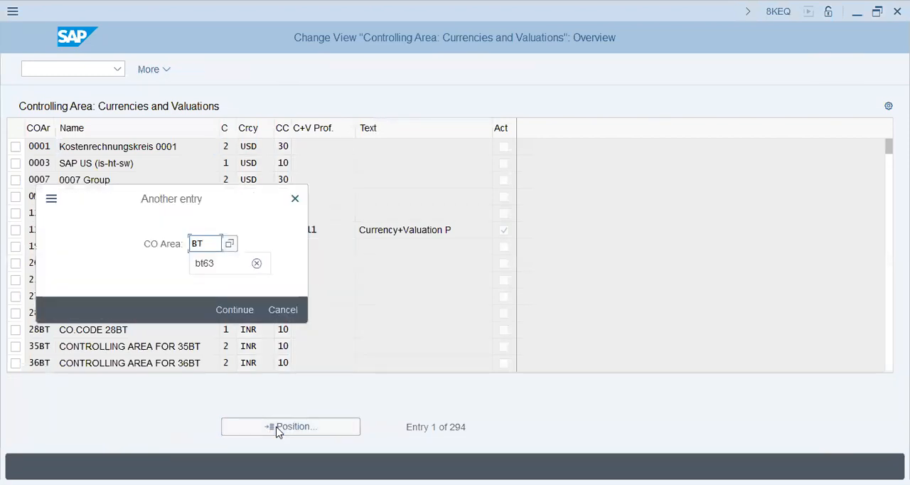
key(Down)
key(Return)
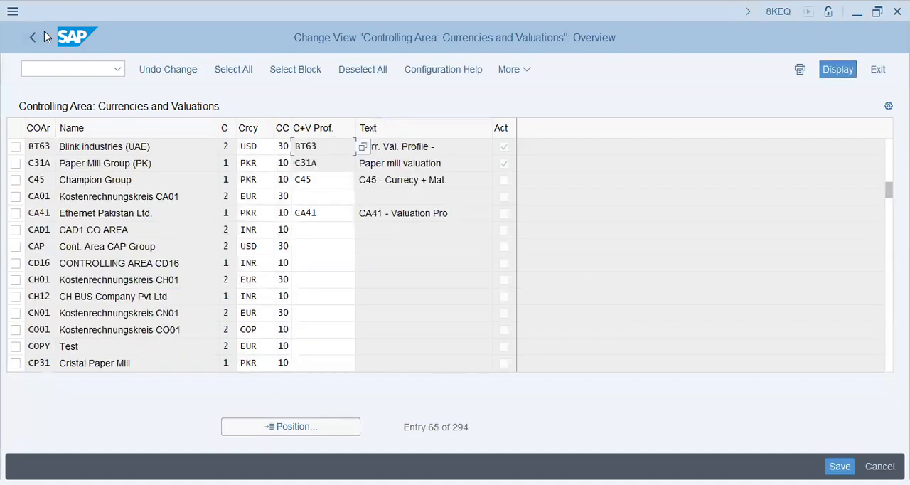
click(32, 37)
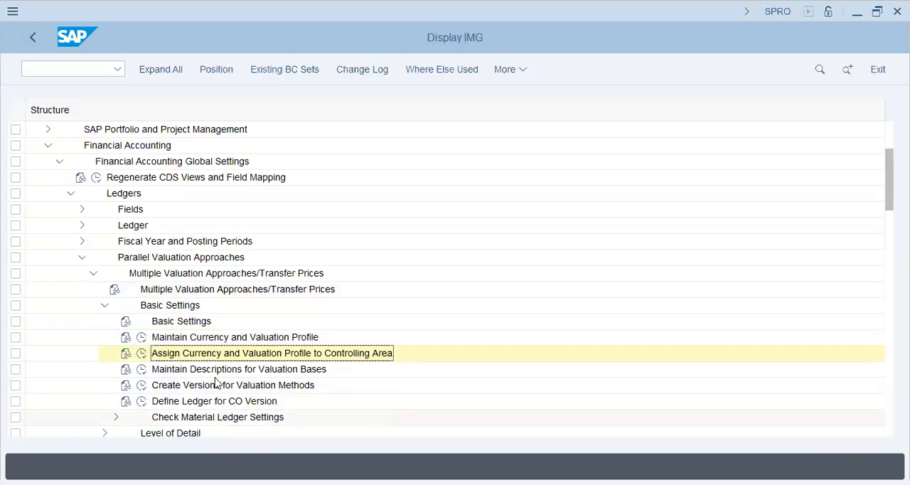
Open the Create Versions for Valuation Methods activity and select version 0, Plan/actual version.
click(182, 386)
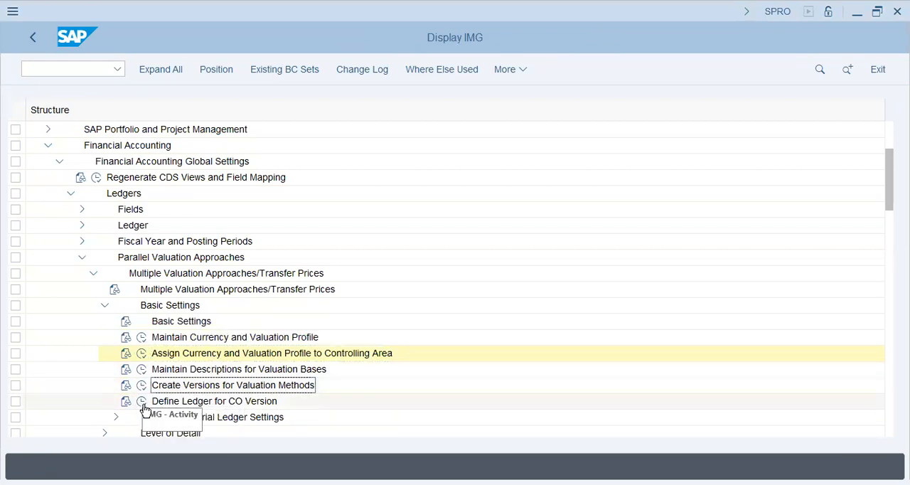
click(142, 387)
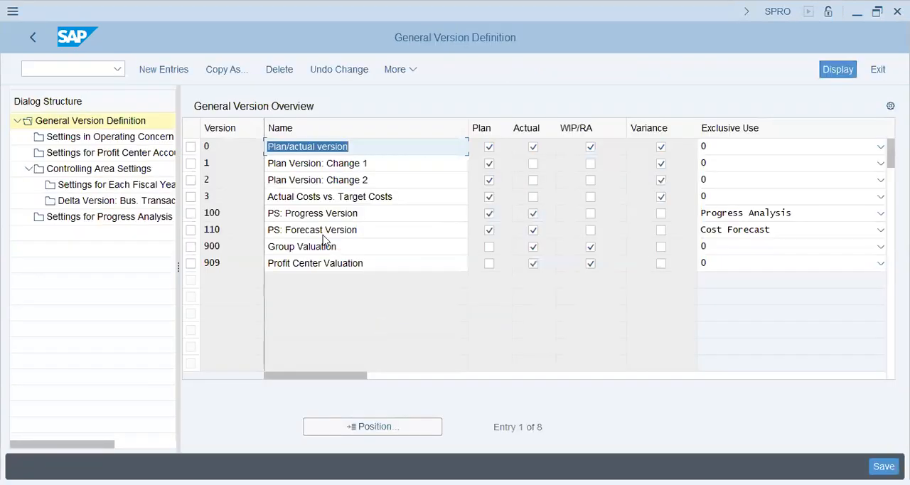
click(191, 148)
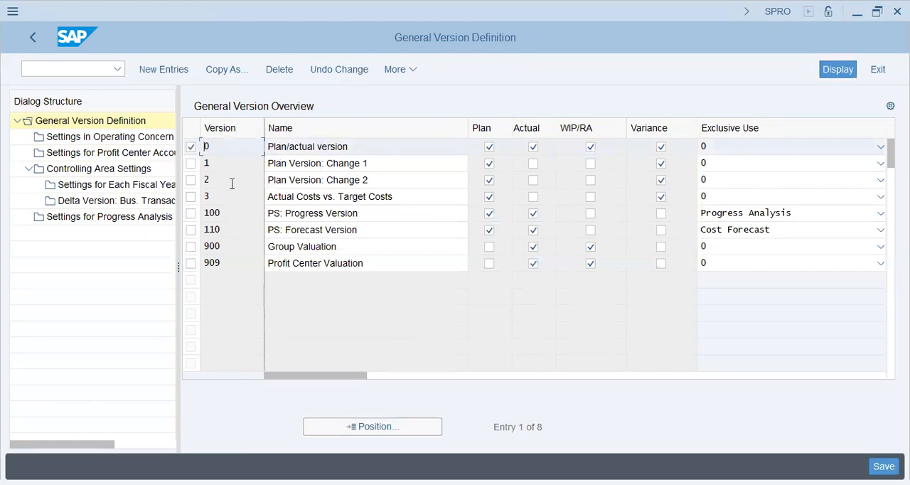
click(240, 263)
click(560, 427)
key(alt+Tab)
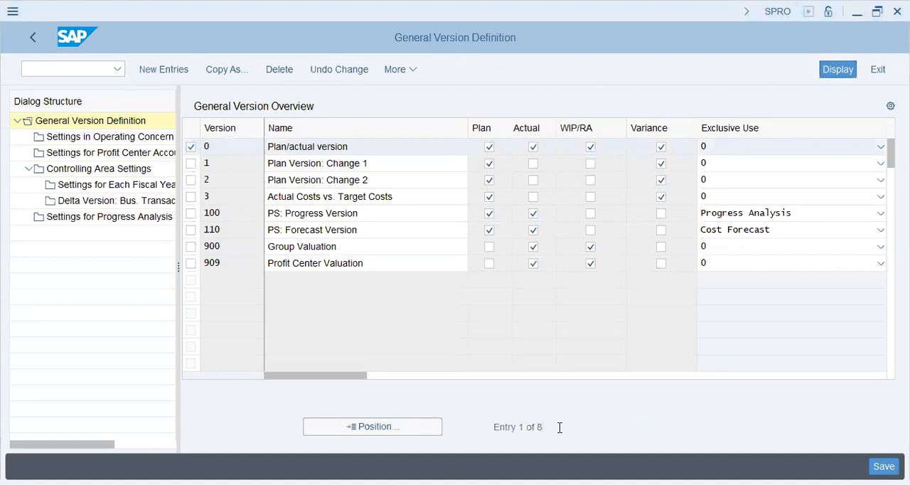
click(590, 213)
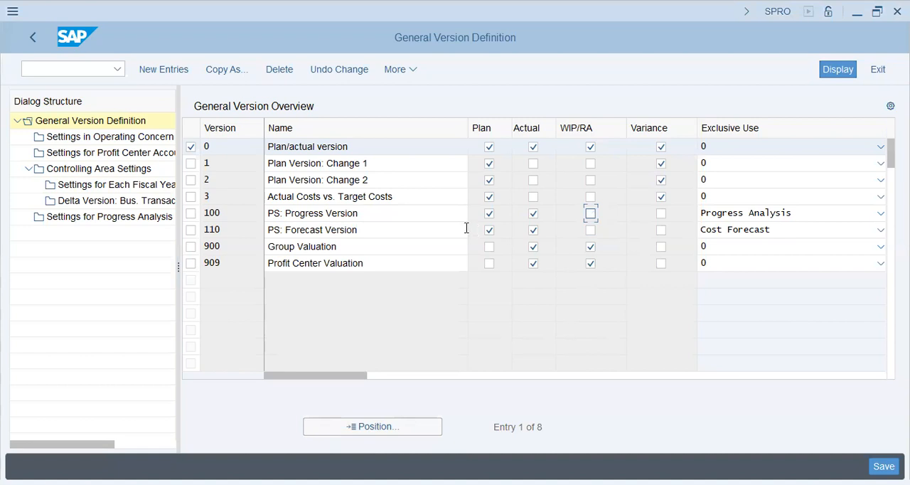
Switch to Notepad and write an indented line "Versions" below a few blank lines.
key(alt+Tab)
key(Return)
key(Return)
key(Return)
key(Tab)
text(0)
key(BackSpace)
text(Versions)
key(Return)
key(Tab)
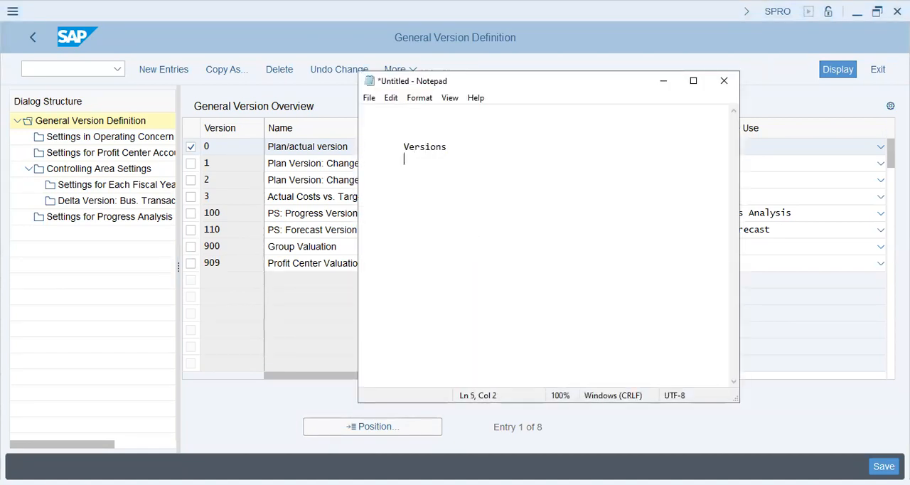
Add the heading "Controlling Area:" above the Versions line and start a new line beneath it.
key(Up)
key(Up)
text(Controlling ARea)
key(Down)
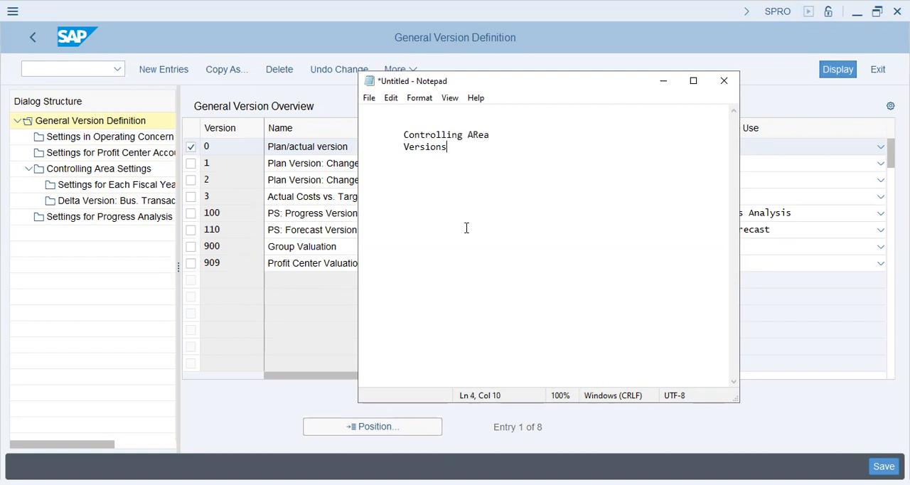
key(shift+Left)
text(r)
key(Return)
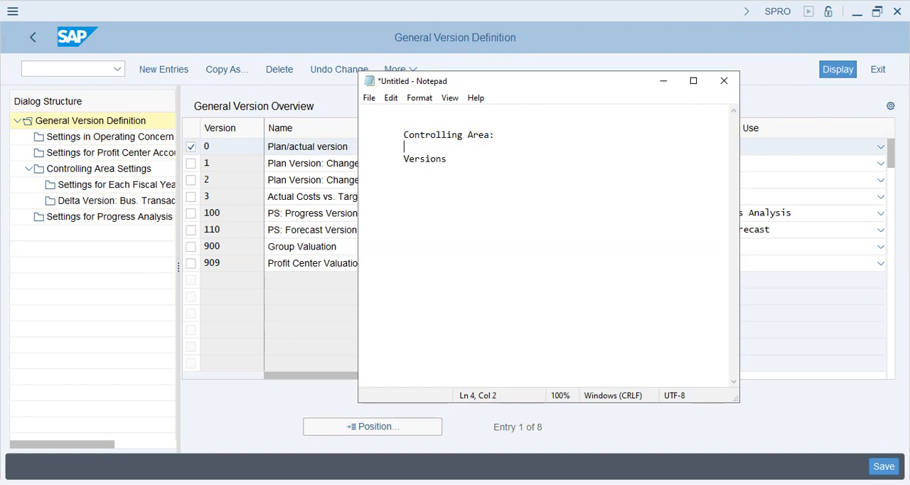
List Profit Center Accounting, Product Costing, Cost Center Accounting and Profitability Analysis under the Controlling Area heading, each preceded by ">".
text(> Profit Center Accounting)
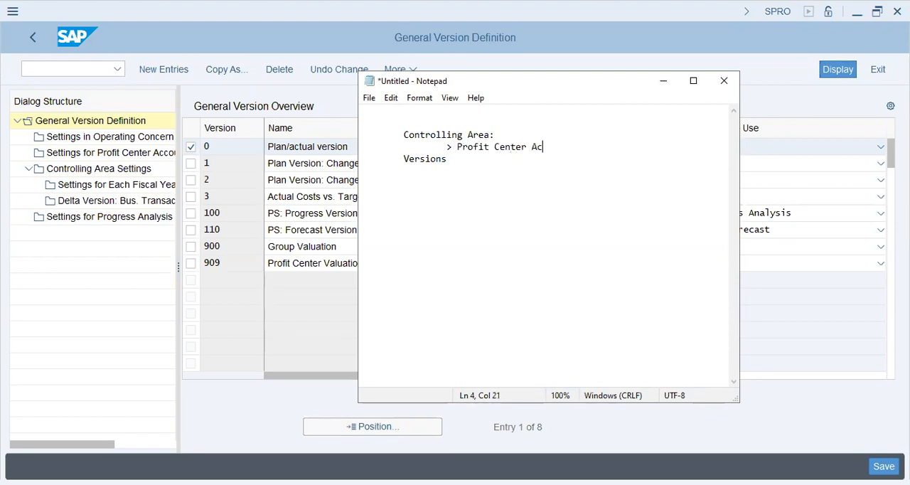
key(Return)
text(> )
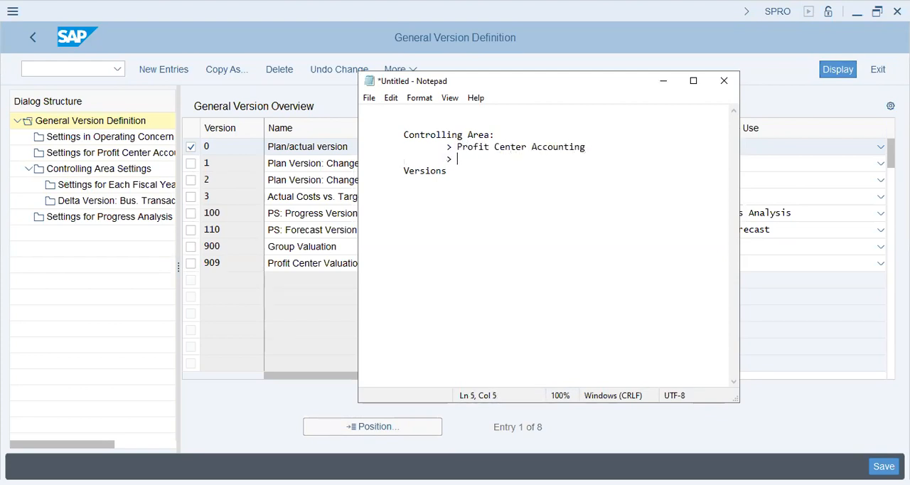
text(Product Costing)
key(Return)
text(>)
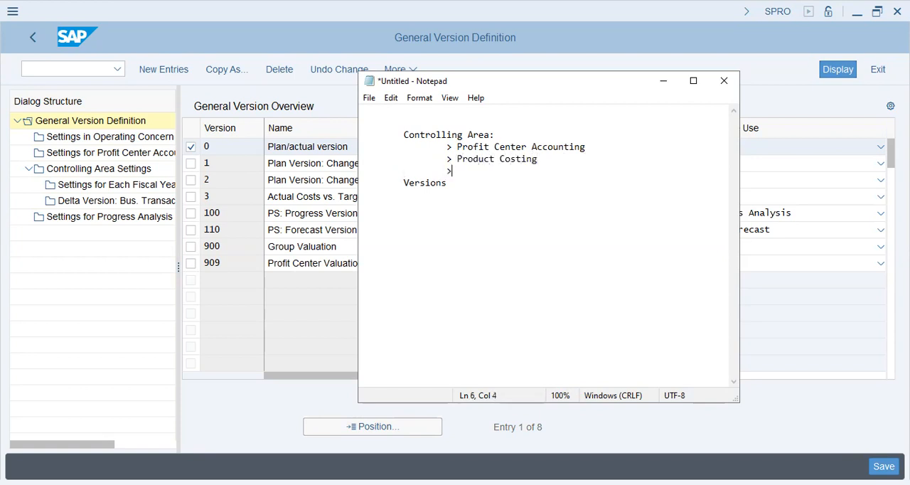
text( Cost Center Accounting)
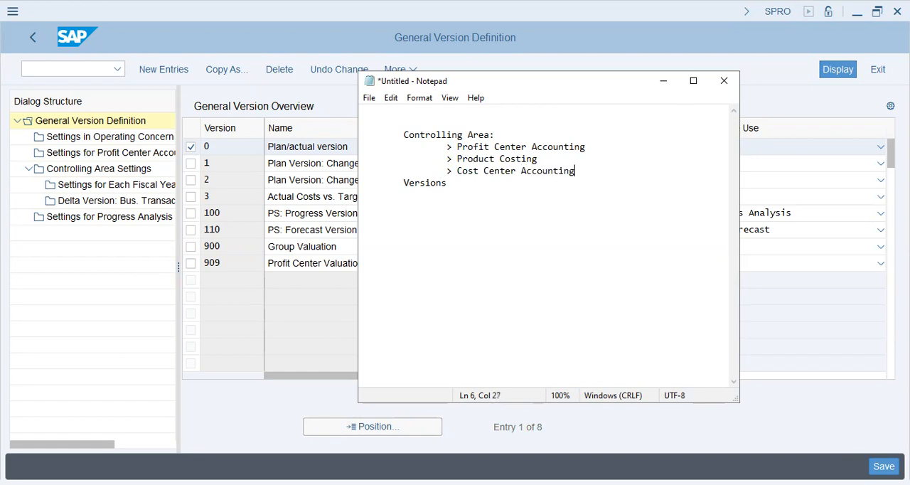
key(Return)
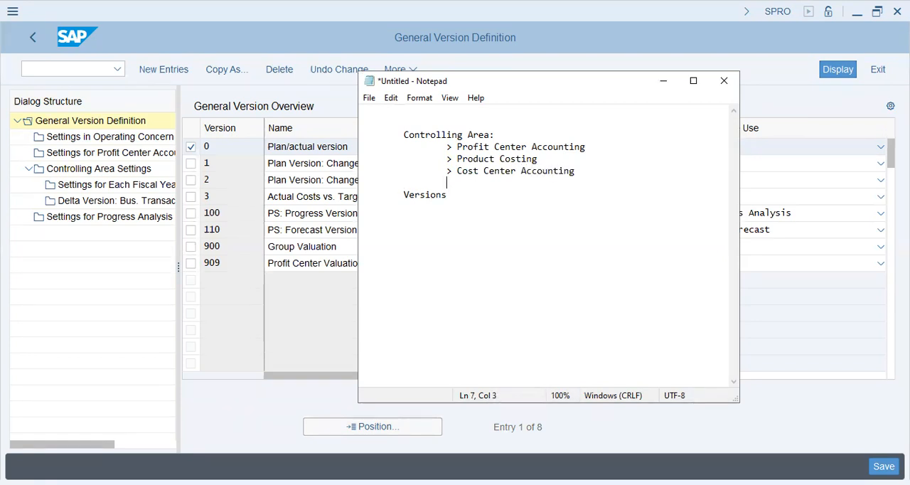
text(> Pro)
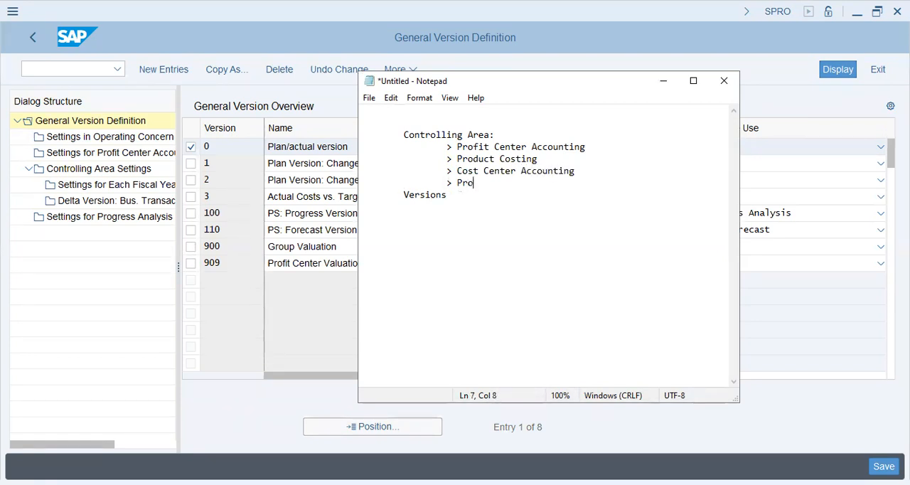
text(fitability Analysis)
key(Return)
Write the line "Story: Profit Center (showroom) ----> Designer Shoes" below the Profitability Analysis item.
text(Story: )
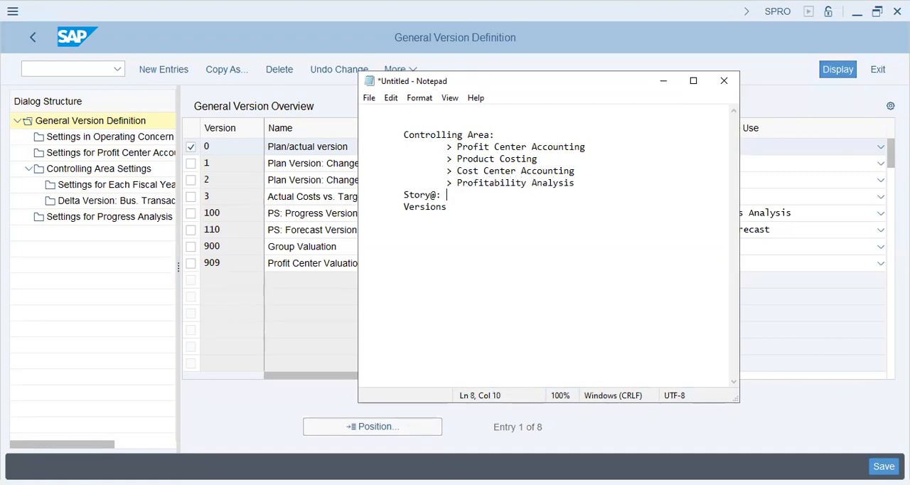
text(Profit Center ()
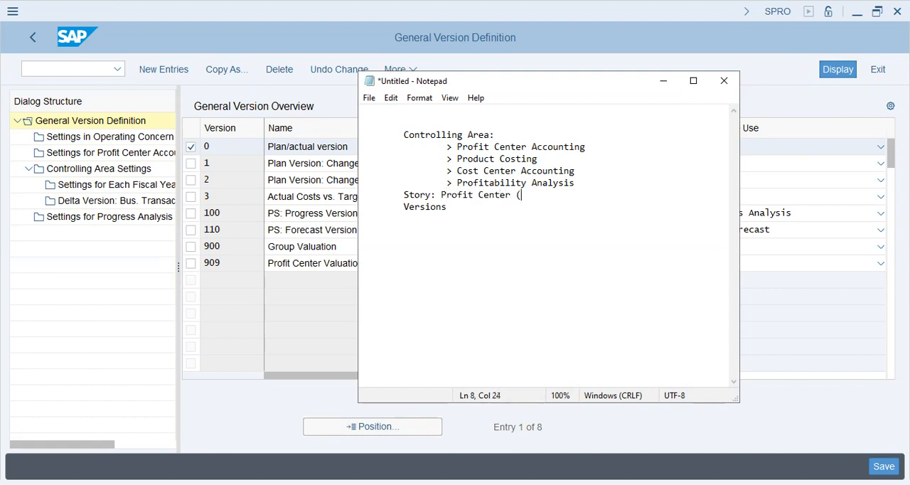
text(showroom) ----> Desging)
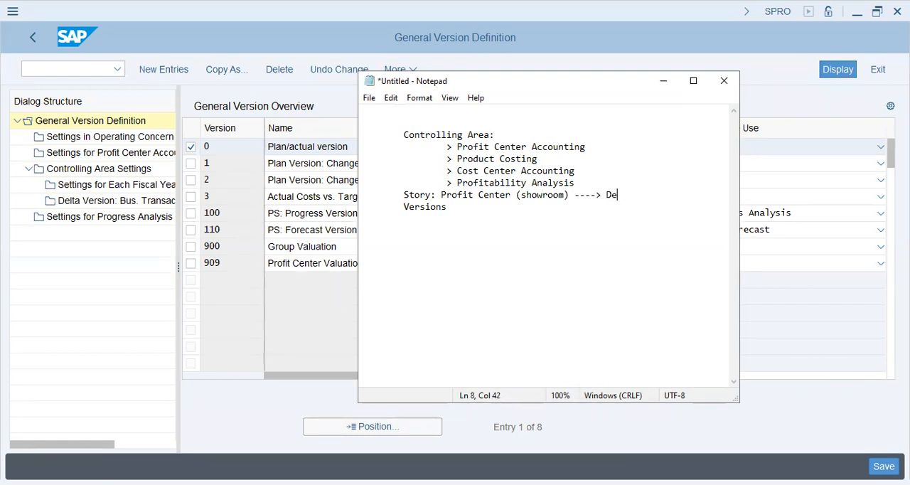
key(BackSpace)
key(BackSpace)
text(igner Shoes)
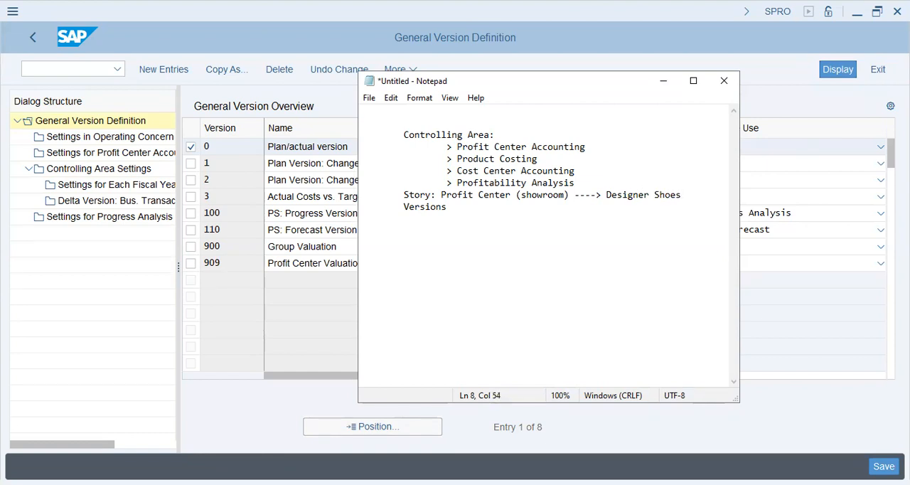
text( ----> )
text(Sto)
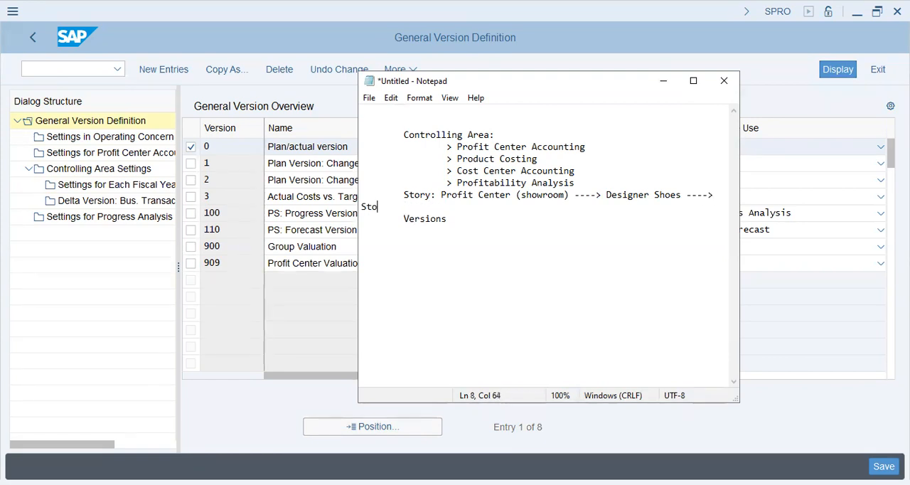
text(ck of 50,000 shoes)
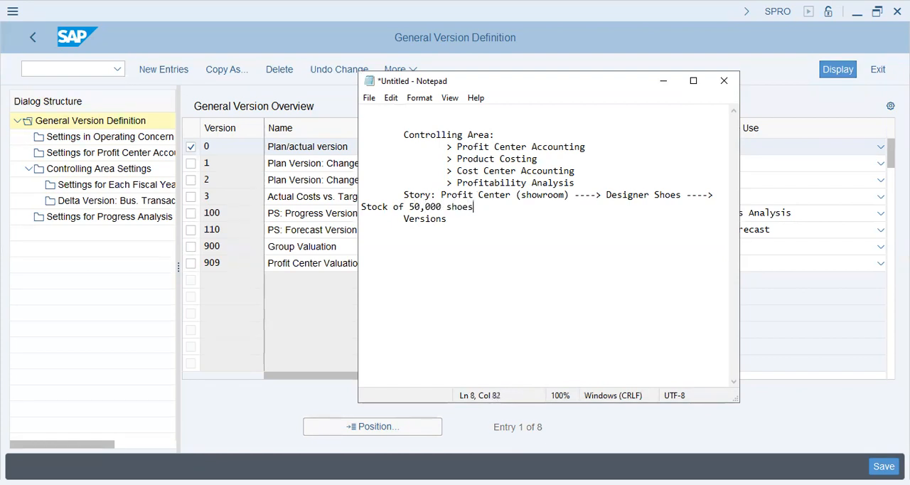
Extend the Story line with "----> Stock of 50,000 shoes" and add ", Dubai" after showroom.
click(478, 195)
text(, )
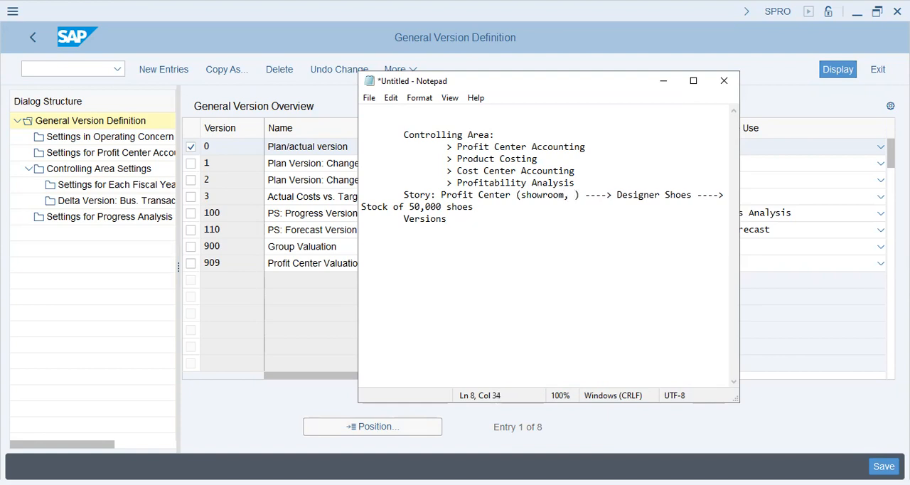
text(Dubai)
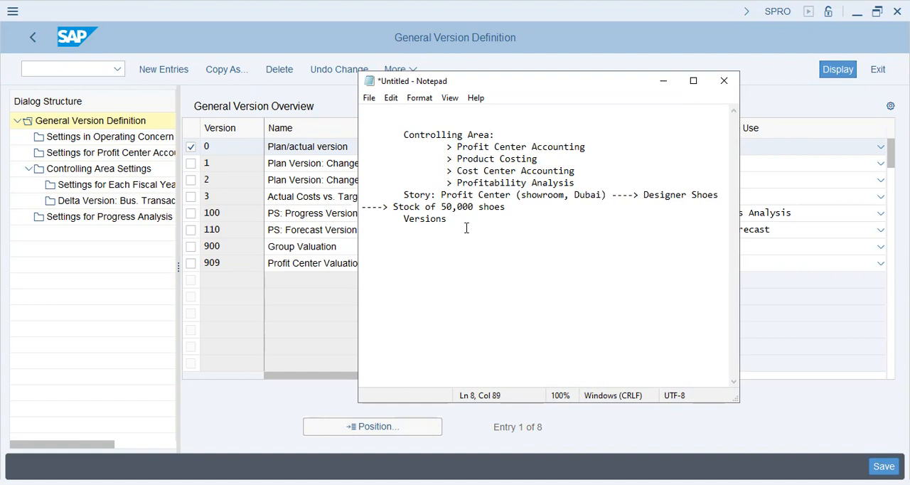
Add the indented item "> Sales: Jan,2024/2023" beneath the Story line.
key(Return)
key(Tab)
key(Tab)
key(Tab)
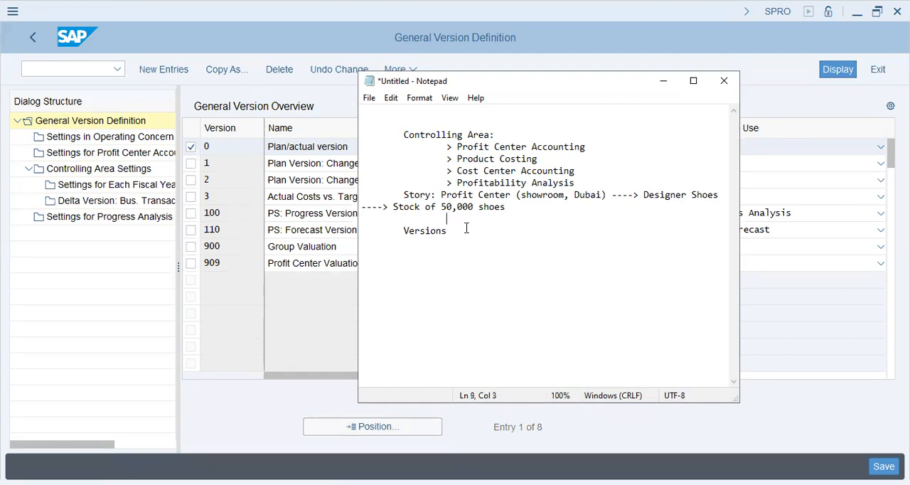
text(> Sales)
key(BackSpace)
key(BackSpace)
key(BackSpace)
key(BackSpace)
text(les : Jan)
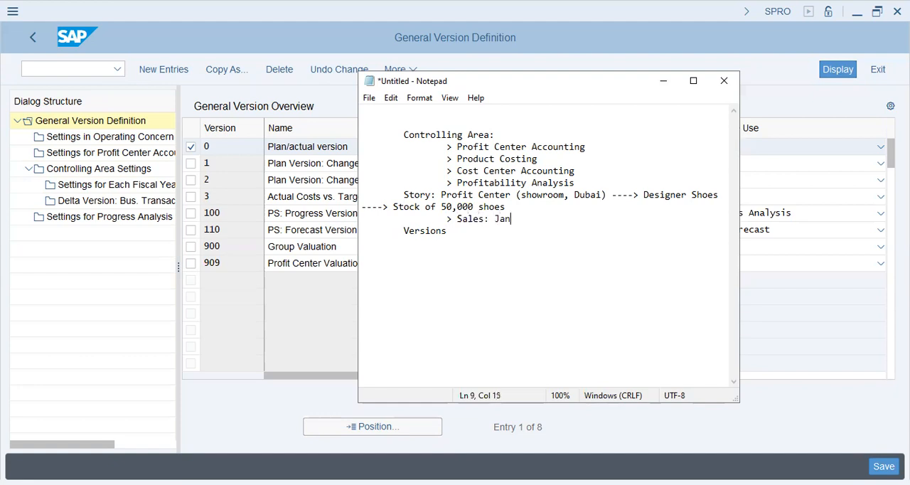
text(,2023)
key(BackSpace)
text(4/)
key(BackSpace)
text(/2023)
Add the item "> Dxb Pr.Ctr" beneath the Sales line.
key(Return)
key(Tab)
key(Tab)
text(> )
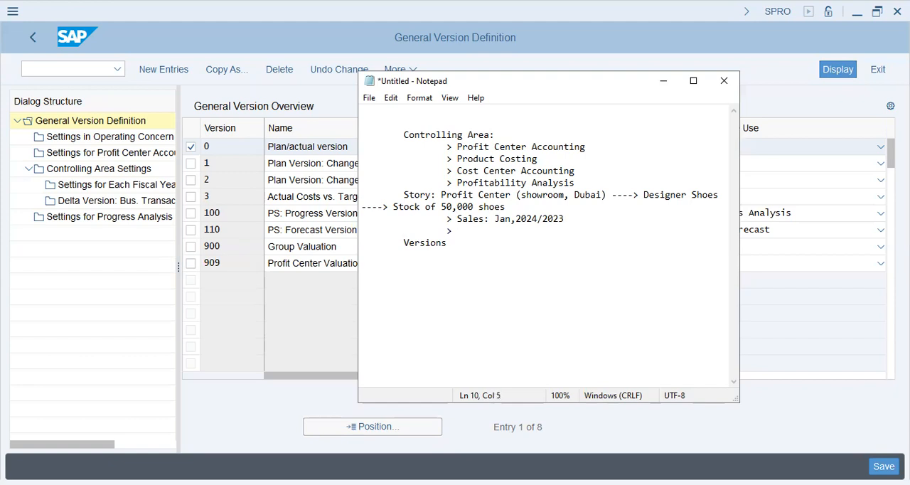
text(Dxb Pr.Ctr)
Add the item "> COS Sales:" beneath Dxb Pr.Ctr, leaving an indented blank line below it.
key(Return)
key(Tab)
key(Tab)
text(>)
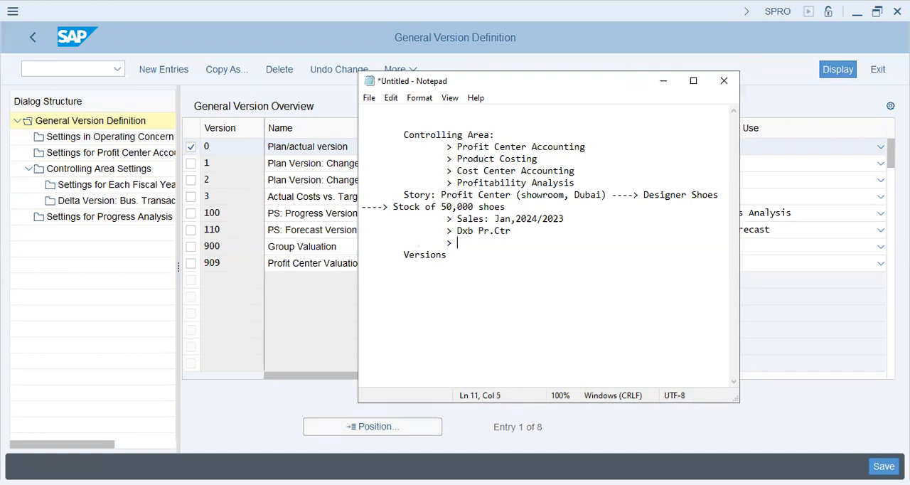
text(COS Sales:)
key(Return)
key(Tab)
key(Tab)
key(Tab)
key(Tab)
key(Up)
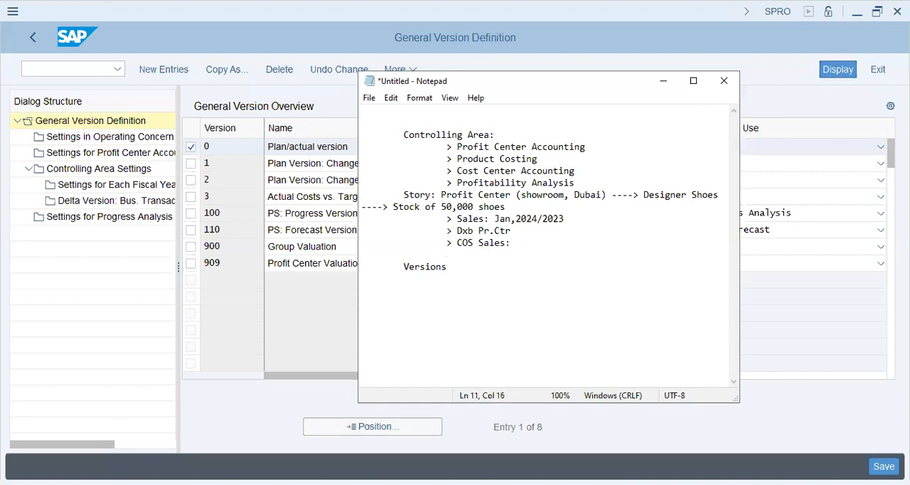
Complete the COS Sales item with "Size-42, Black, Oxford shoes".
text(Size-42)
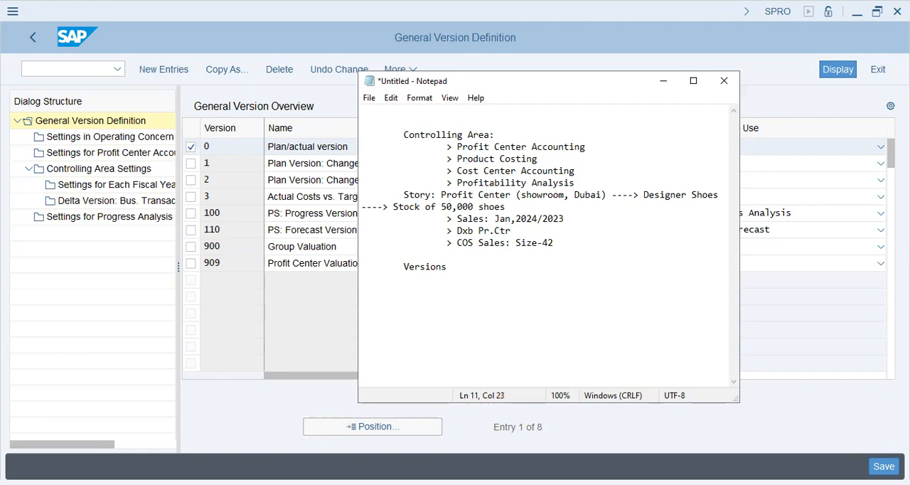
text(, Black, Oxford shoes)
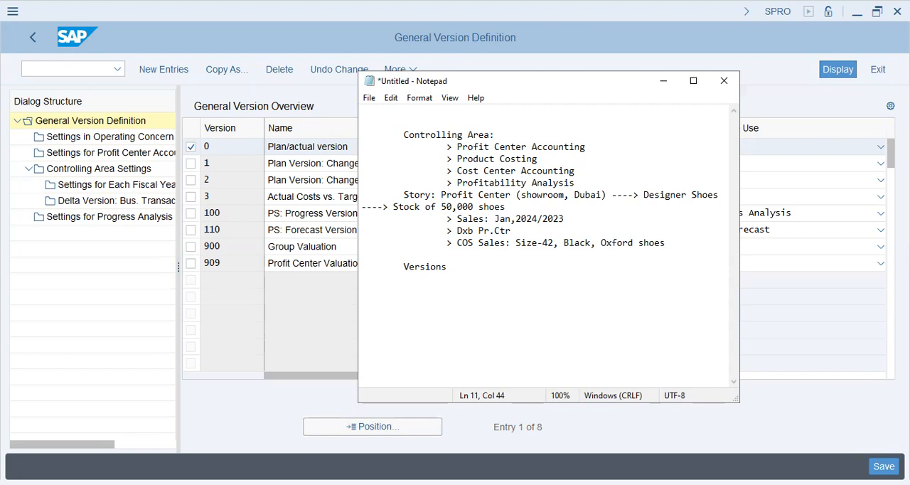
Add the item "> Freight: outgoing, Incoming" beneath the COS Sales line.
key(Return)
key(Tab)
key(Tab)
text(> Freight: outgoing, Incoming)
Add the items "> Scrap material" and "> Material usage" beneath the Freight line.
key(Return)
key(Tab)
key(Tab)
text(> Scrap )
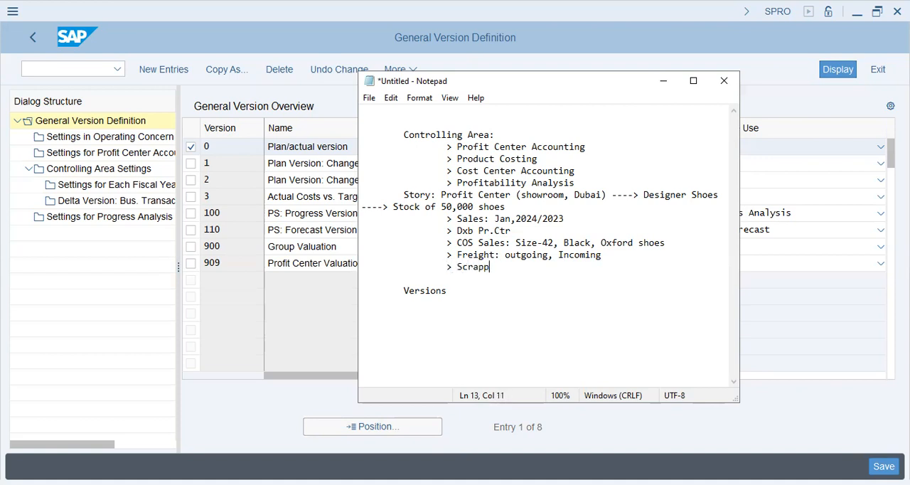
text(material)
key(Return)
key(Tab)
key(Tab)
text(> Material usage)
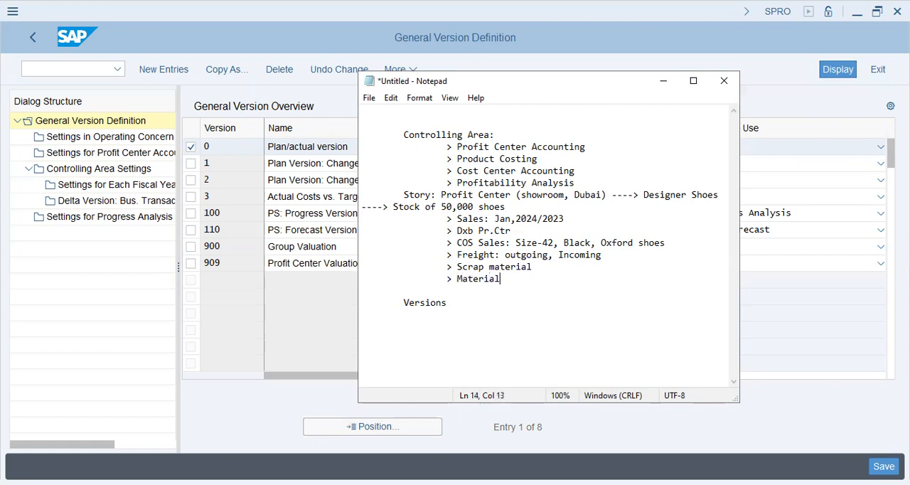
Add the item "> Overheads" beneath Material usage.
key(Return)
key(Tab)
key(Tab)
text(> Overheads)
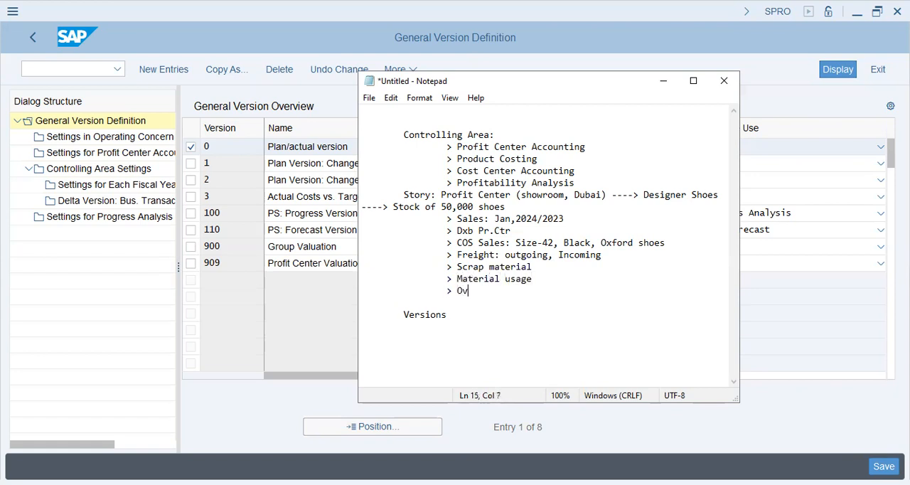
Add the item "> Profitability: Shoe ---> Jan/2024" beneath Overheads.
key(Return)
key(Tab)
key(Tab)
key(Tab)
key(BackSpace)
text(>)
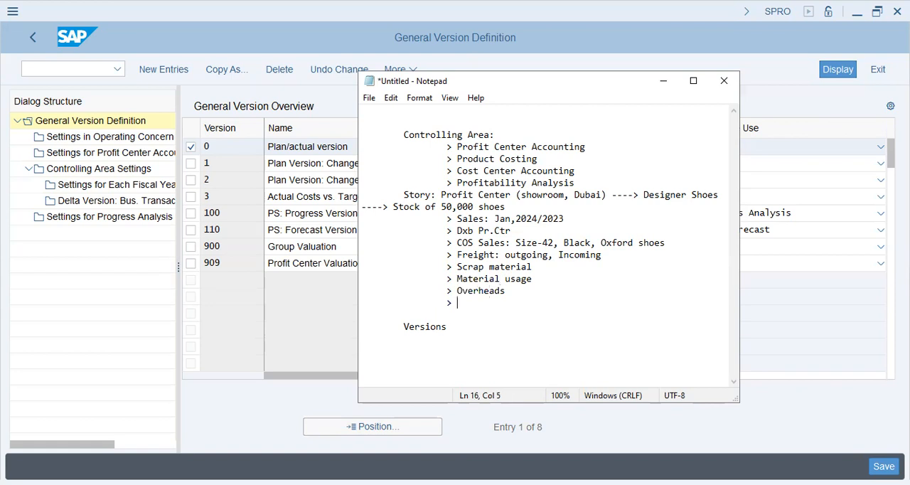
text(Profitability:)
key(BackSpace)
text(: Shoe ---> Jan)
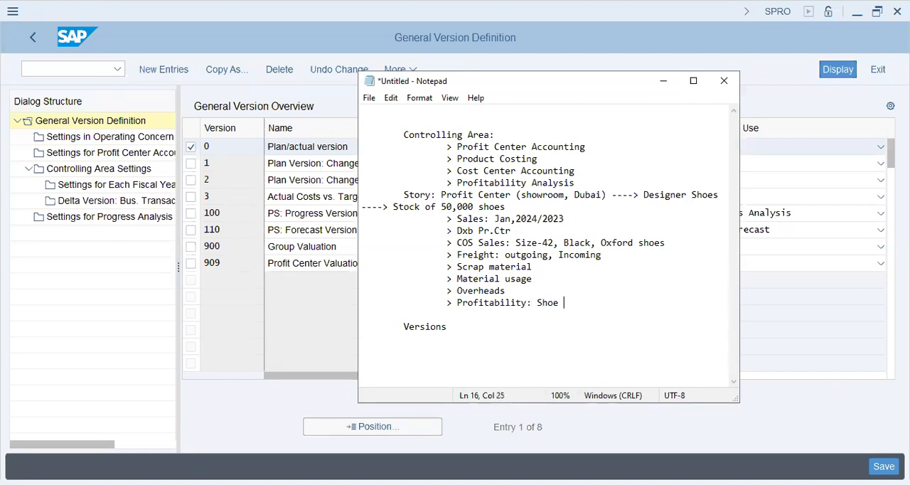
text(/20234)
key(BackSpace)
key(Left)
key(Left)
key(Left)
key(Left)
key(Left)
key(Left)
key(Left)
key(Left)
key(Left)
key(Left)
key(Left)
key(Left)
key(Left)
key(Left)
key(Left)
key(Left)
key(Left)
key(Left)
key(Left)
key(Left)
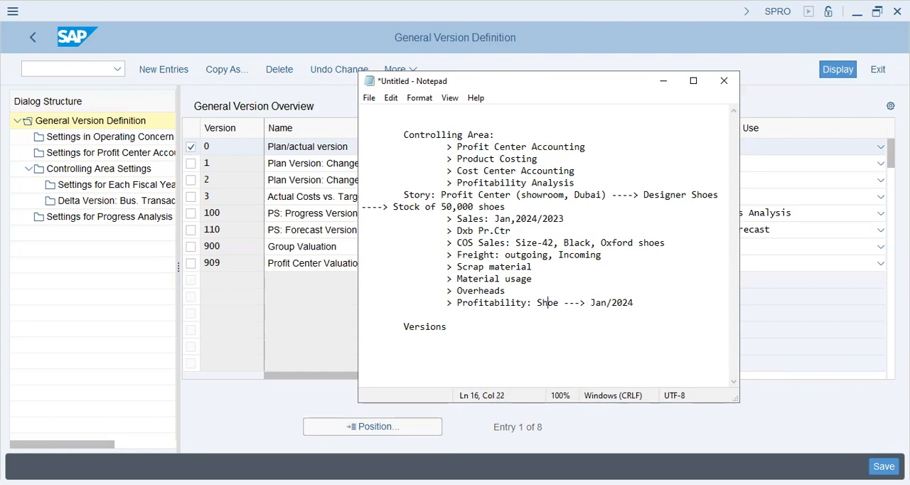
Highlight the Sales to Overheads items, the Profitability details and the 50,000 stock quantity for review.
drag(457, 219, 524, 286)
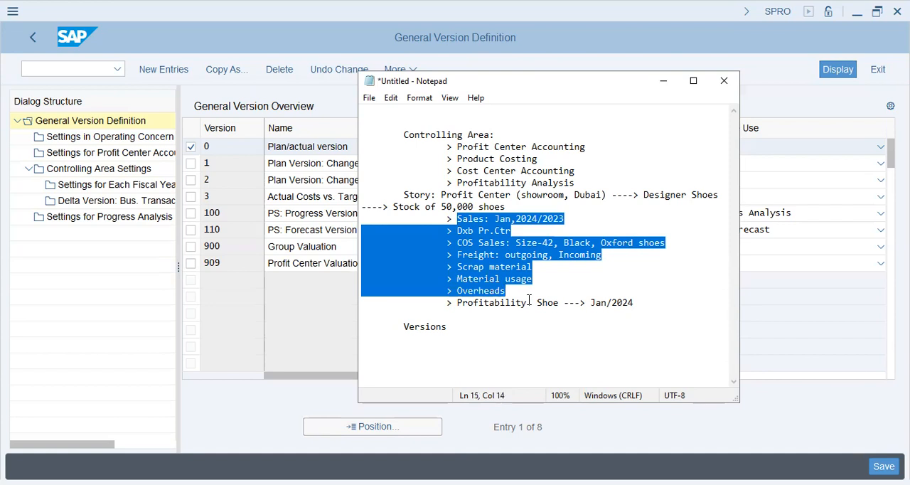
drag(536, 303, 637, 304)
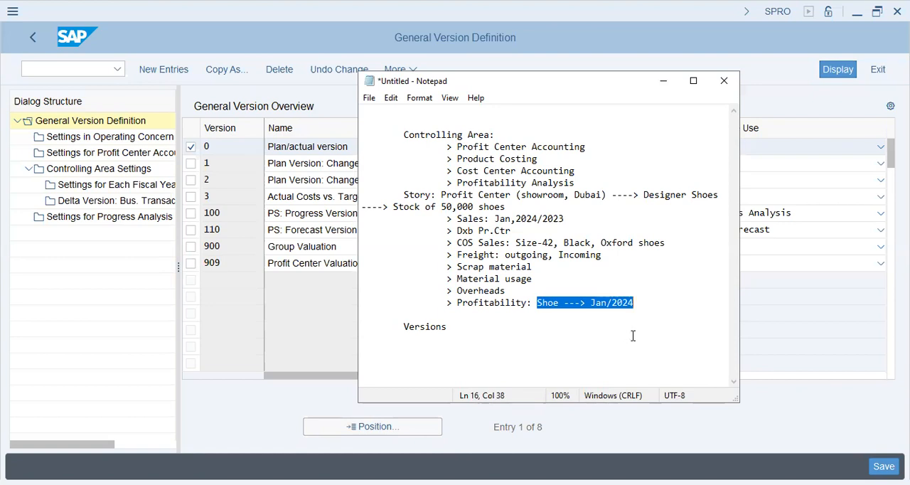
drag(440, 206, 473, 206)
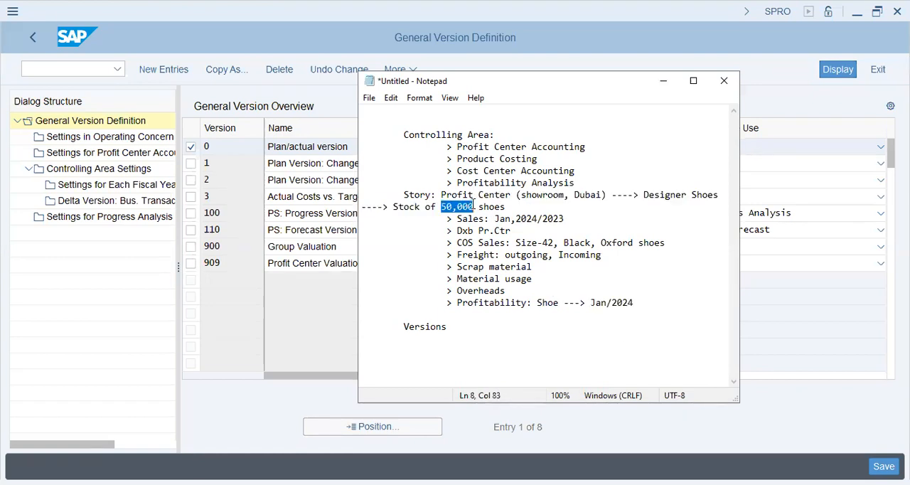
click(514, 255)
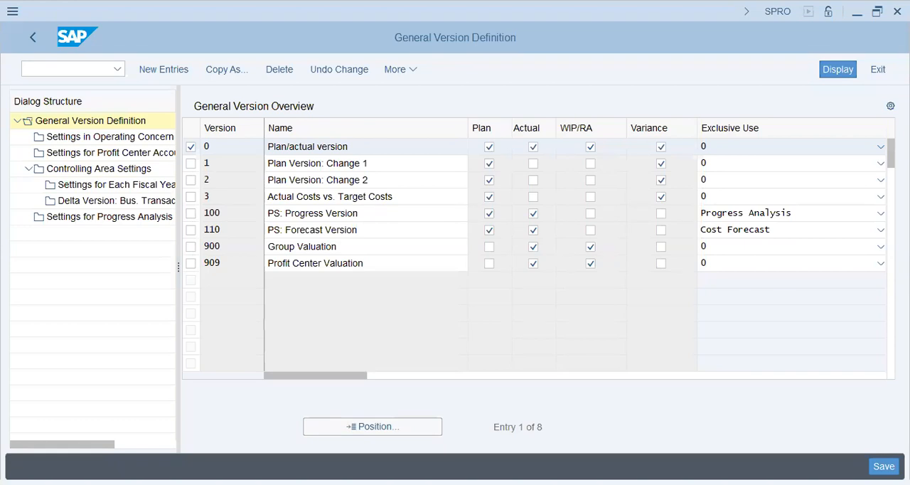
View the General Version Overview in SAP and return to the Versions line of the Notepad notes.
click(591, 213)
key(alt+Tab)
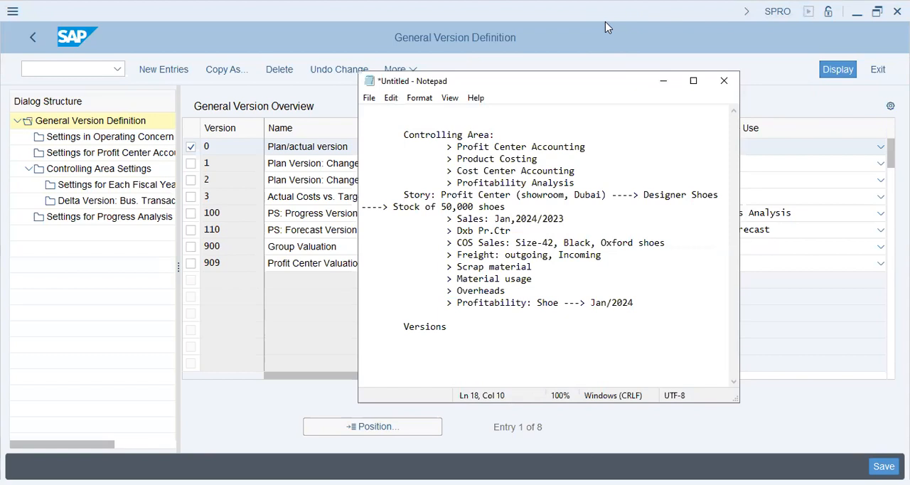
key(alt+Tab)
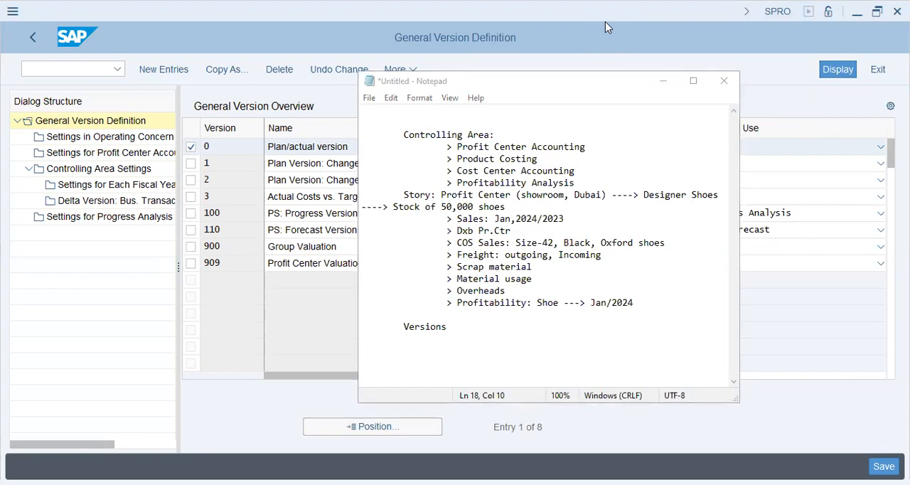
click(464, 326)
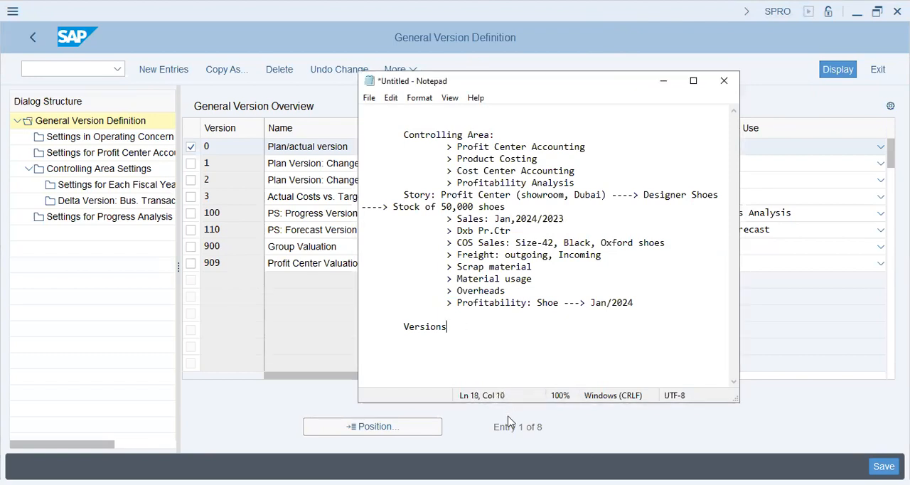
click(450, 315)
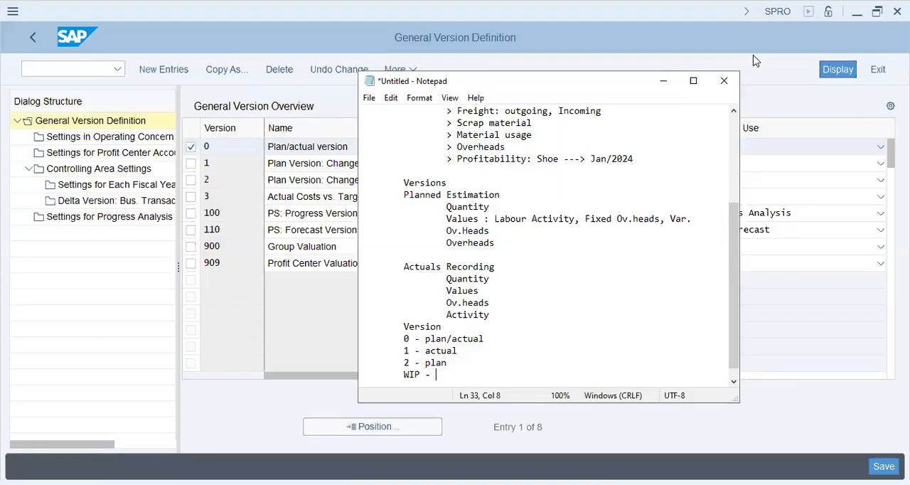
Review the Planned Estimation, Actuals Recording and Version sections of the notes, highlighting each block.
click(429, 381)
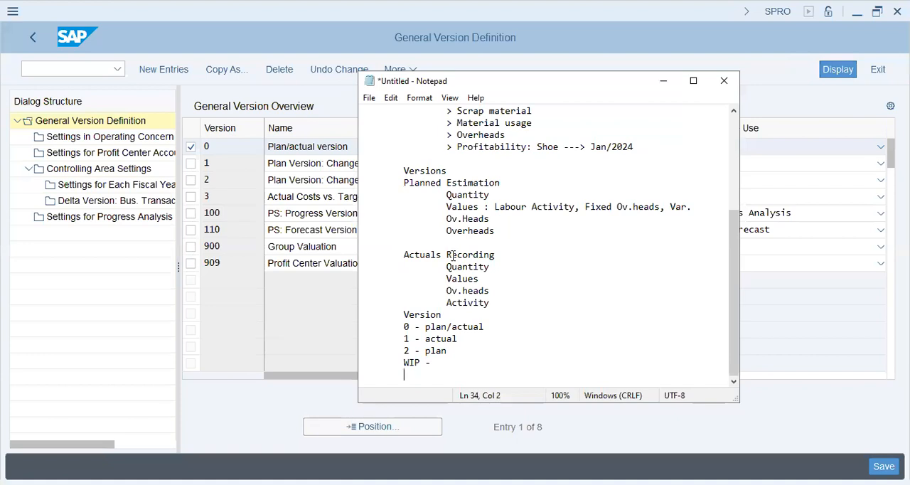
scroll(458, 248, up, 3)
scroll(458, 249, down, 2)
scroll(459, 248, down, 1)
drag(404, 183, 426, 314)
click(430, 254)
drag(404, 255, 526, 308)
click(420, 314)
drag(404, 314, 453, 356)
click(411, 338)
Complete the WIP line with "Incomplete prod. orders".
click(420, 363)
text(Incomplete prod. orders)
Add the line "RA - costing of WIP" beneath the WIP line.
key(Return)
key(Tab)
key(Tab)
key(BackSpace)
key(BackSpace)
text(RA - )
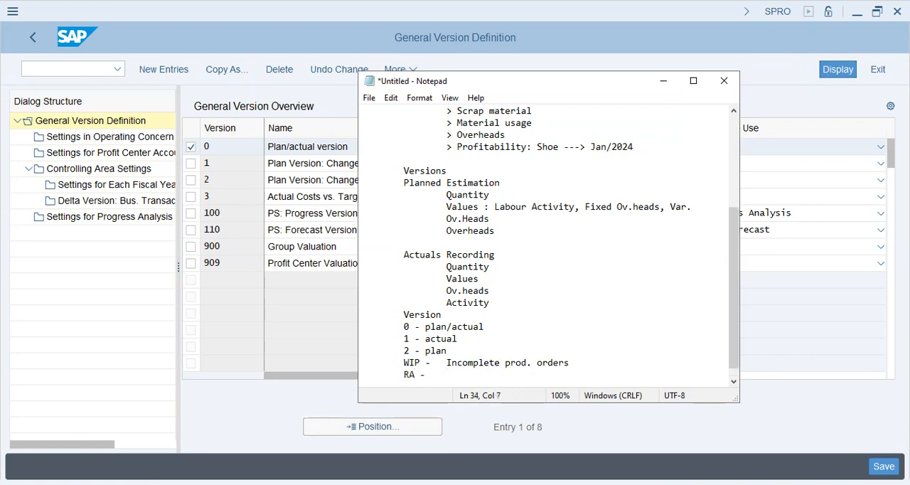
text(costing of WIP)
Add a dashed separator below the RA line and list 900, 901 and 909 on separate lines beneath it.
key(Return)
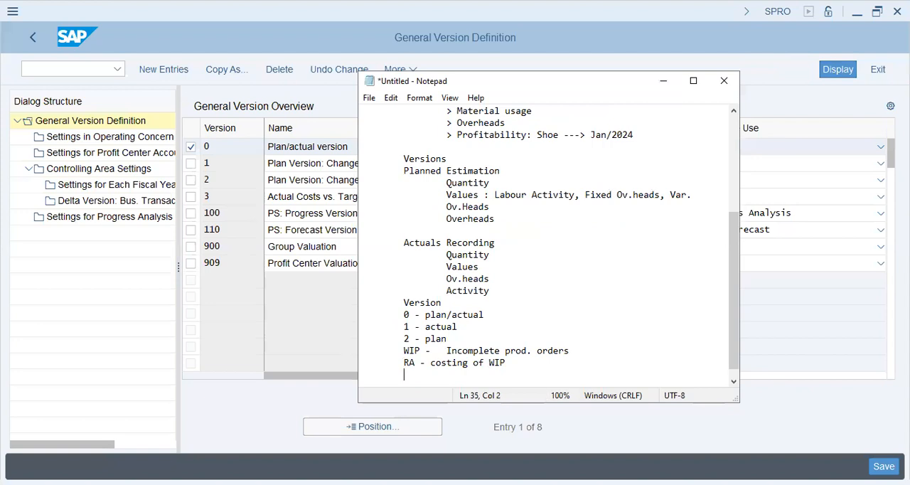
text(----------)
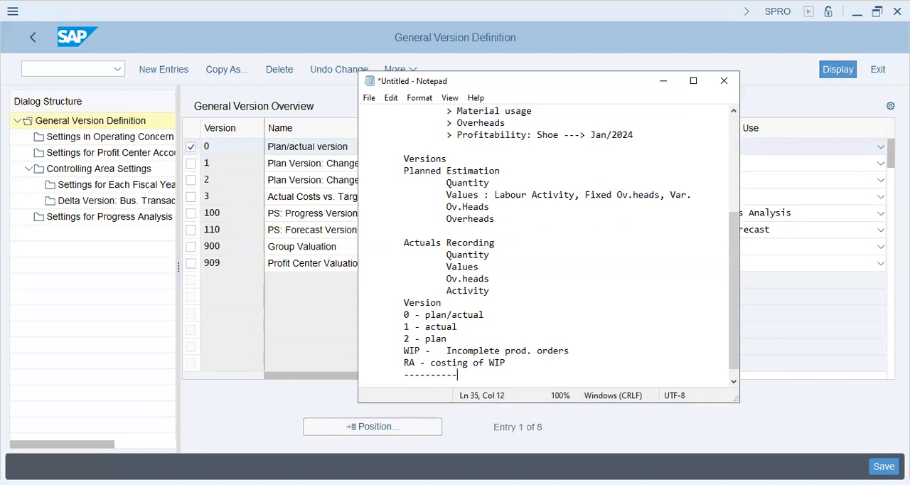
key(Return)
key(Tab)
text(900)
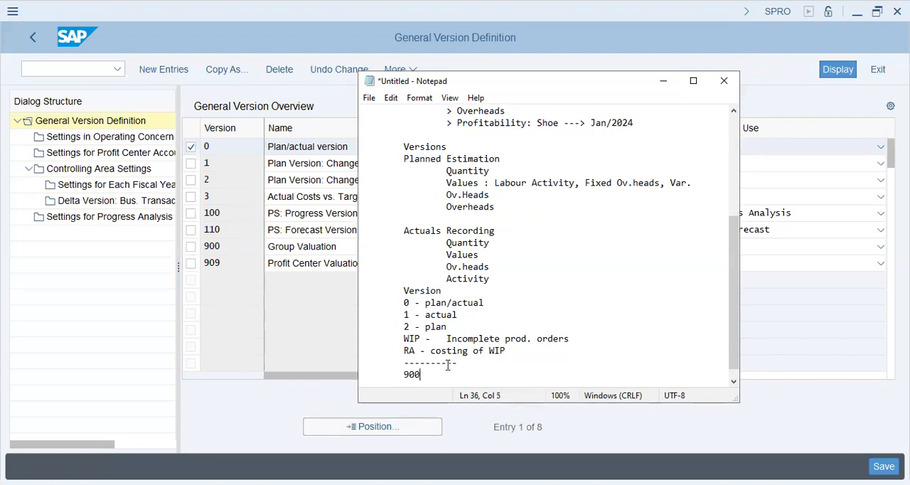
key(Return)
text(901)
key(Return)
text(90)
key(BackSpace)
key(BackSpace)
key(Tab)
text(909)
Describe version 900 in the notes as "- legal val.".
key(Up)
key(Up)
text(- legal val.)
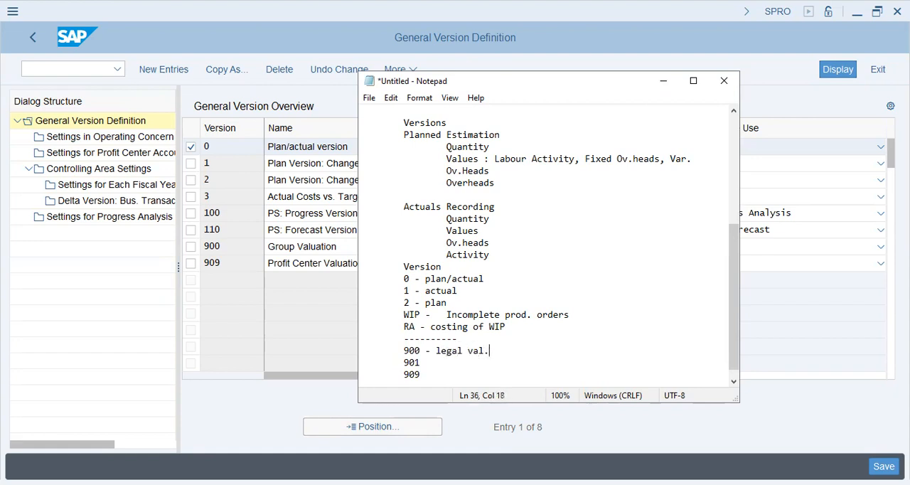
Describe version 901 as "- Group val." and version 909 as "- Pr.Ctr val." in the notes.
click(447, 365)
text(- Gro)
text(up val.)
key(Down)
text(- Pr.Ctr val.)
Append "-----> Best Case Scenario" to the 900 line of the notes.
key(Up)
key(Up)
key(Down)
key(Down)
key(Up)
key(Up)
key(Right)
key(Down)
key(Down)
key(Up)
key(Up)
key(Up)
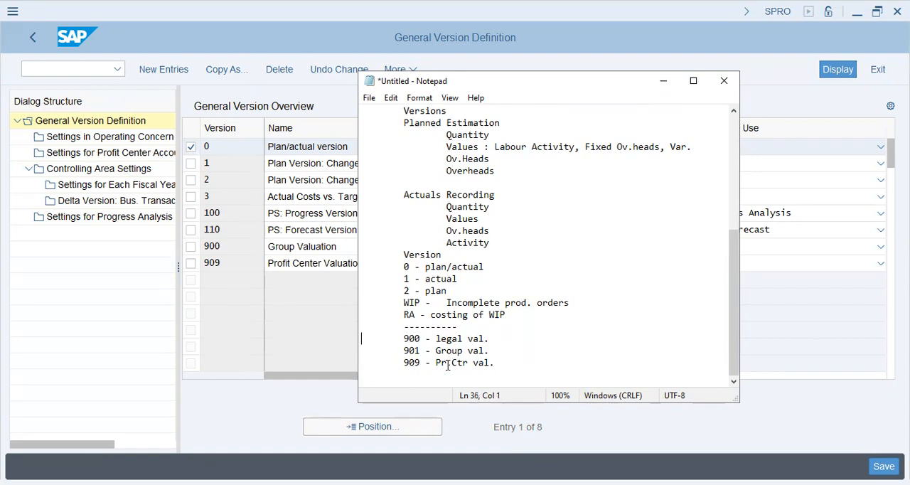
text(----->)
key(BackSpace)
text(> Be)
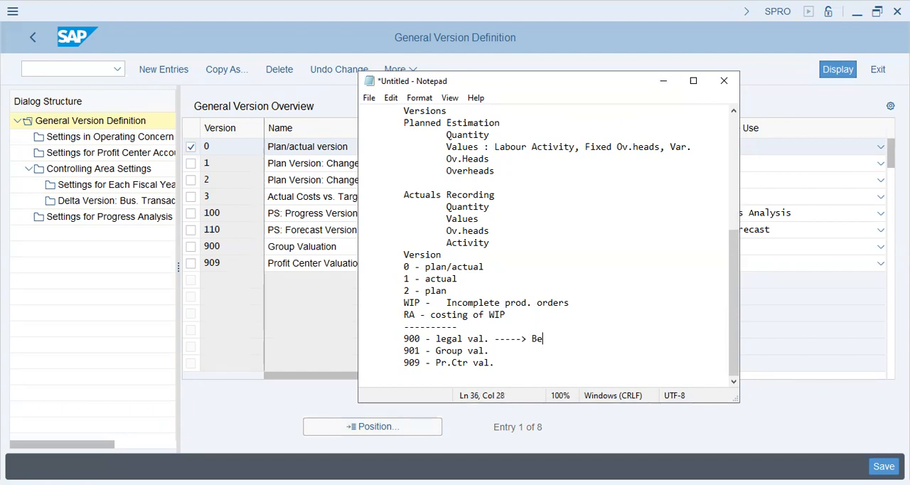
text(st Case Scea)
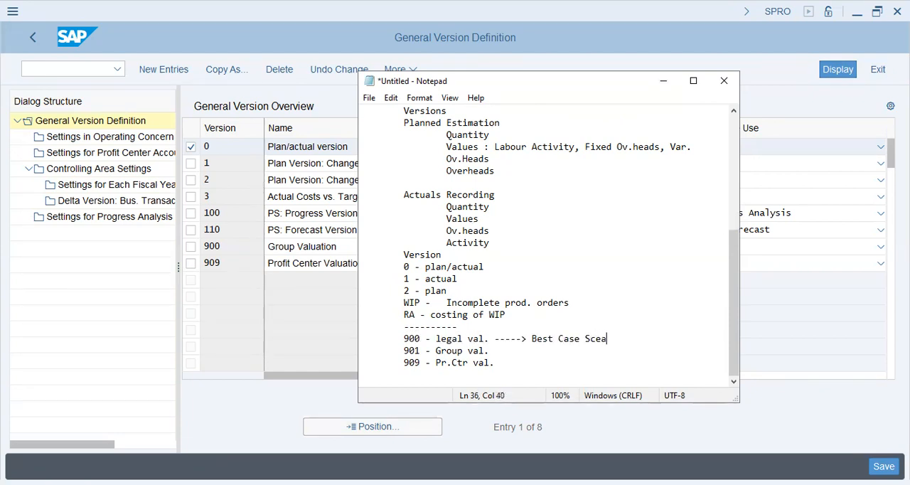
key(BackSpace)
text(nario)
Append "-----> Normal Case" to the 901 line.
key(Down)
text(-----> Normal Case)
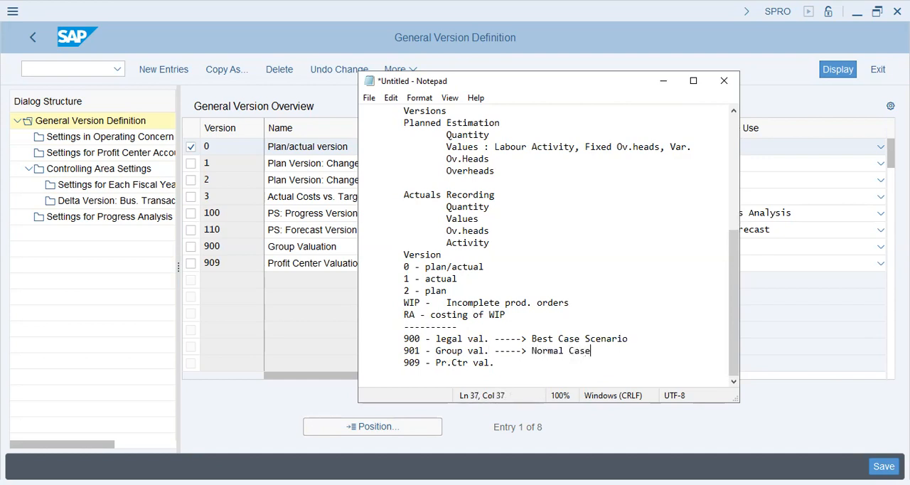
Append "----> Worst plan scenario" to the 909 line.
key(Down)
text(----> Worst plann)
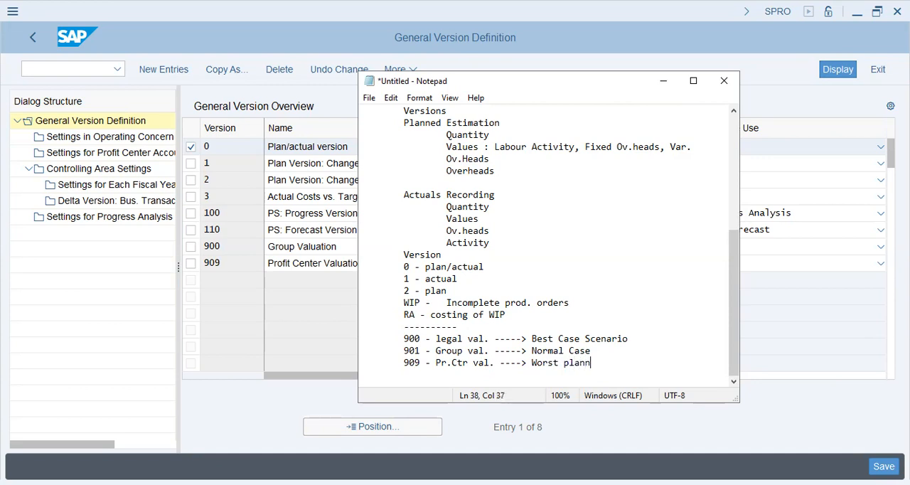
text(scenario)
Switch to SAP, review the Group Valuation, Profit Center Valuation and Plan/actual versions, and open the controlling area settings of version 0.
click(299, 262)
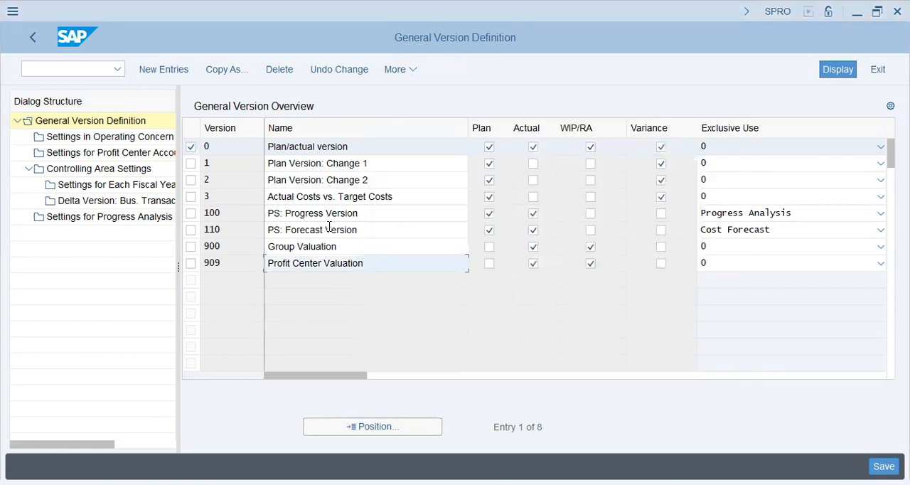
click(329, 227)
click(216, 243)
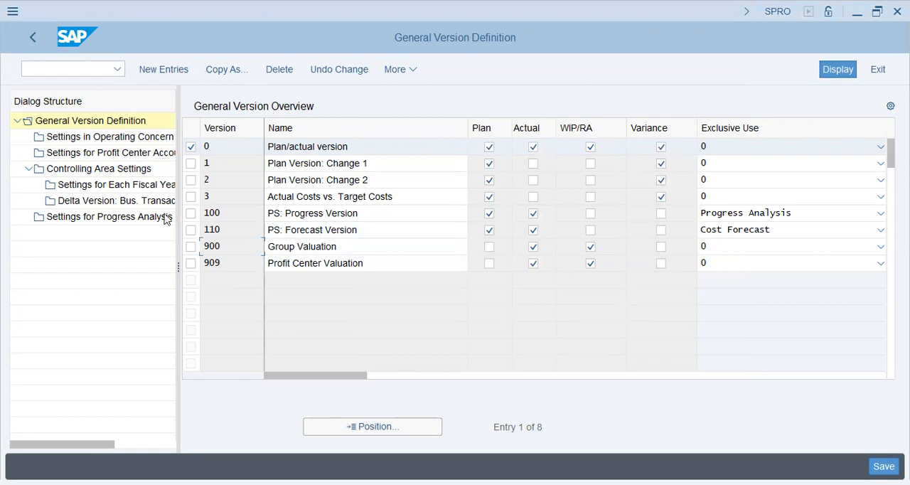
click(314, 264)
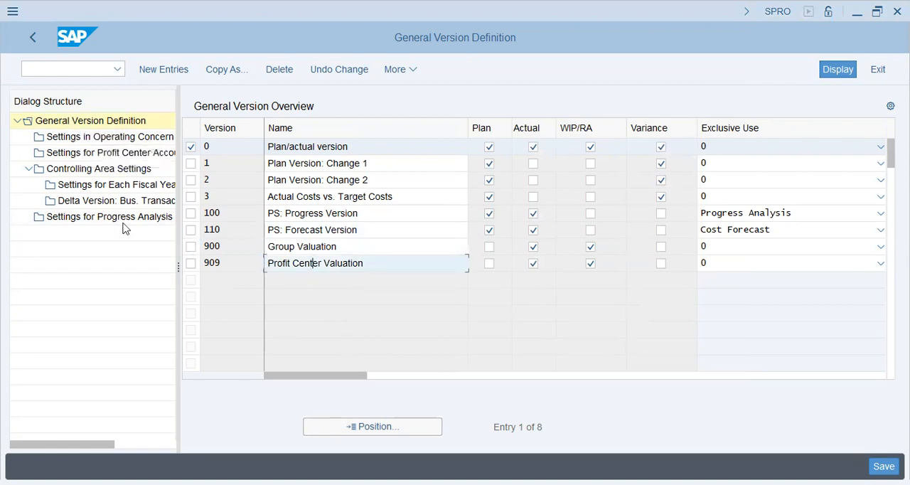
triple_click(368, 149)
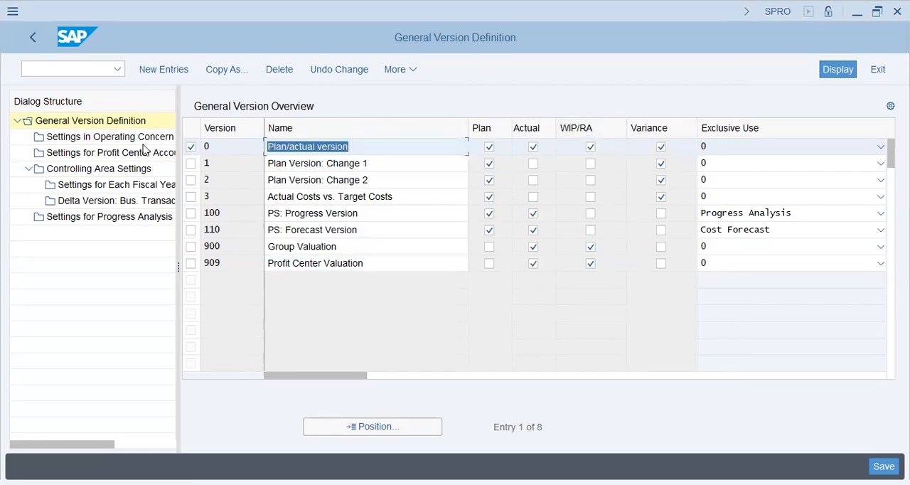
click(74, 171)
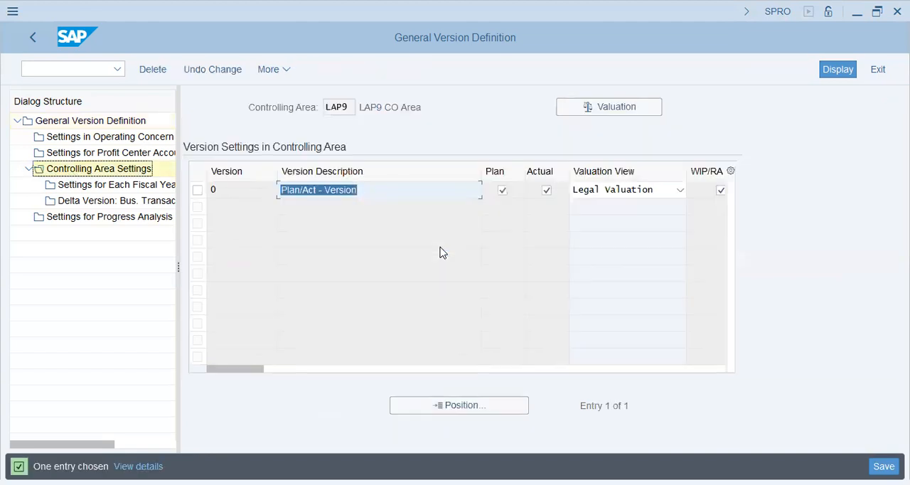
Run transaction OKKS to set the current controlling area to BT63.
click(87, 71)
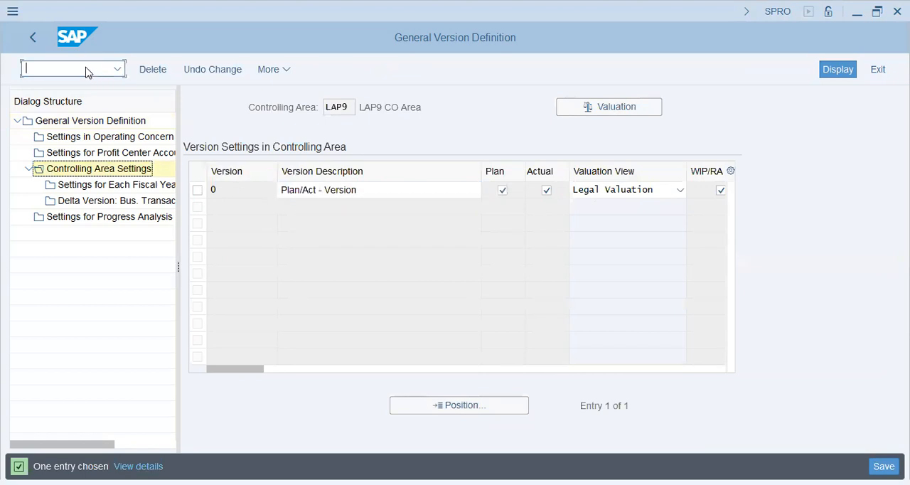
text(/nok)
key(BackSpace)
text(kks)
key(BackSpace)
key(BackSpace)
key(BackSpace)
key(BackSpace)
key(BackSpace)
text(ok)
key(BackSpace)
text(kks)
key(Return)
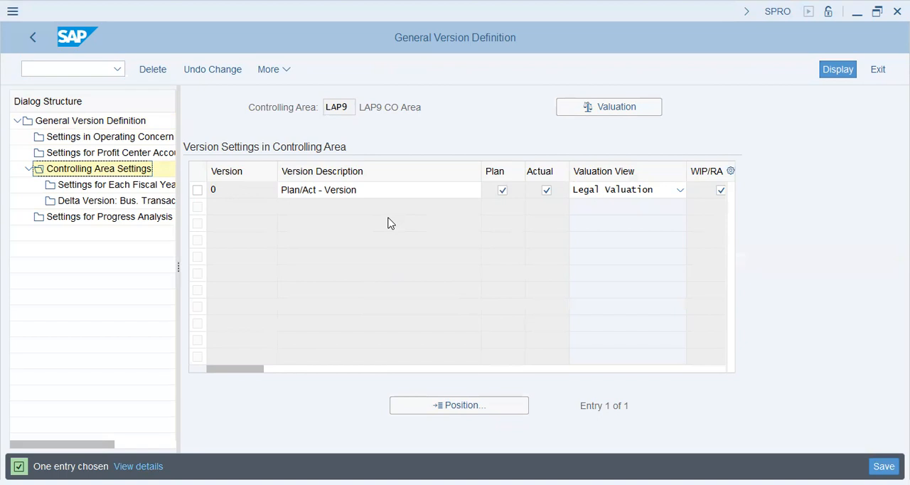
Leave the version definition, reopen Create Versions for Valuation Methods and show version 0's controlling area settings for BT63.
click(31, 39)
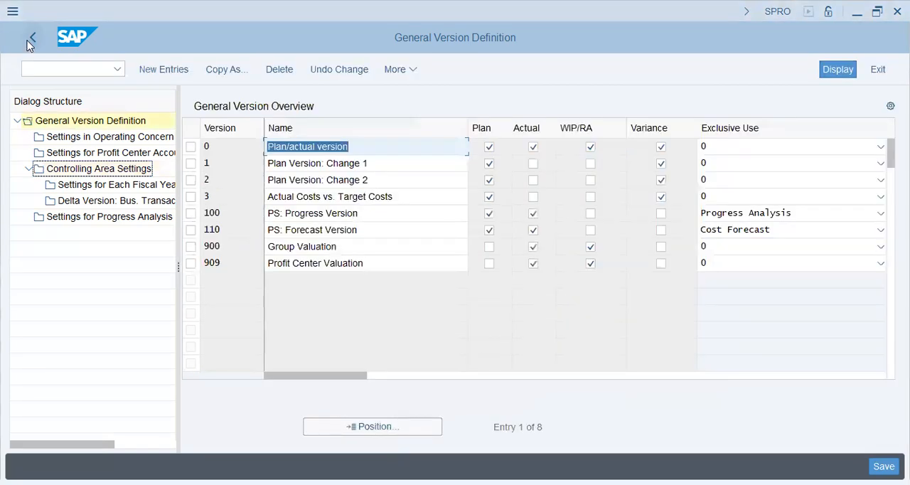
click(32, 39)
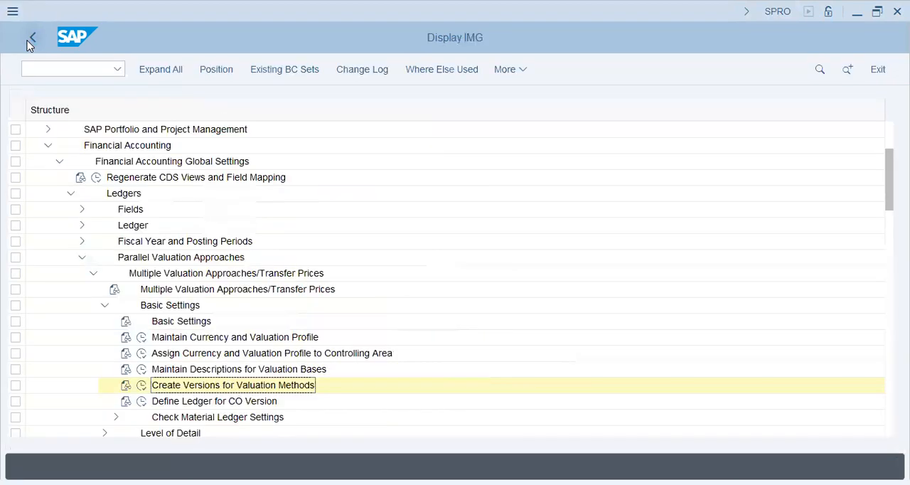
click(142, 385)
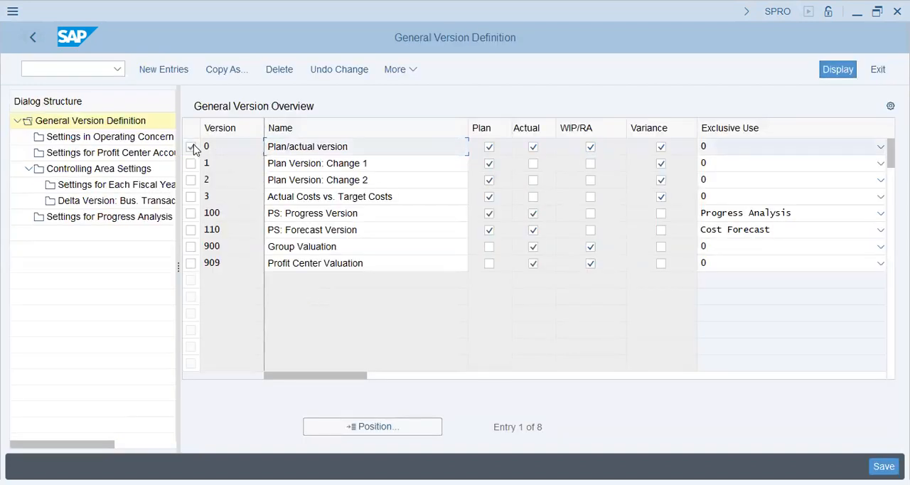
click(192, 147)
click(80, 171)
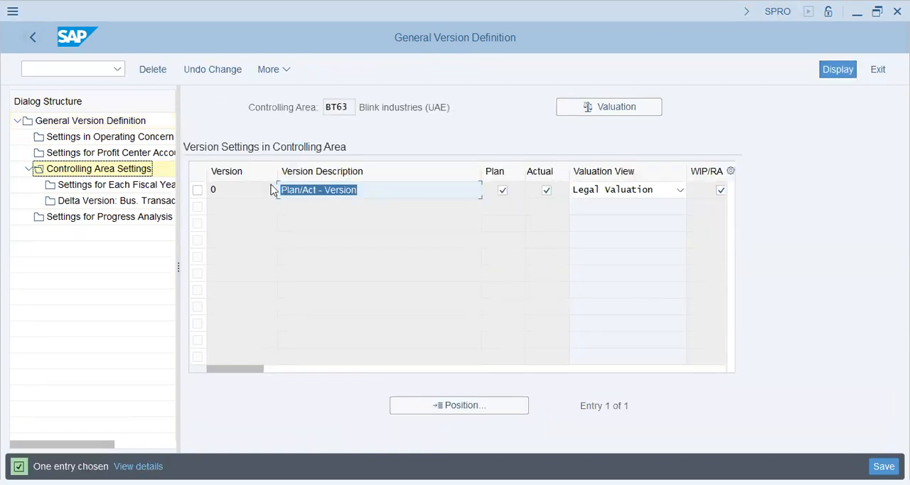
Open the 2024 details in the fiscal year settings of version 0.
click(198, 189)
click(79, 186)
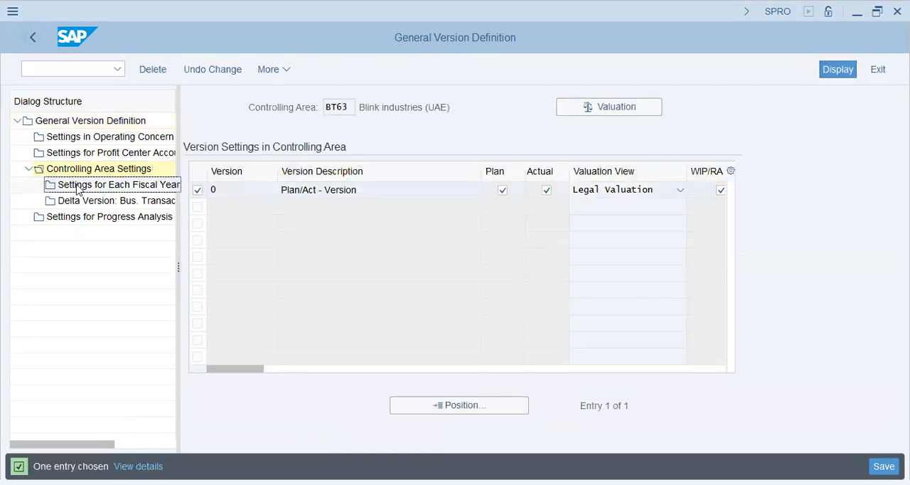
double_click(114, 186)
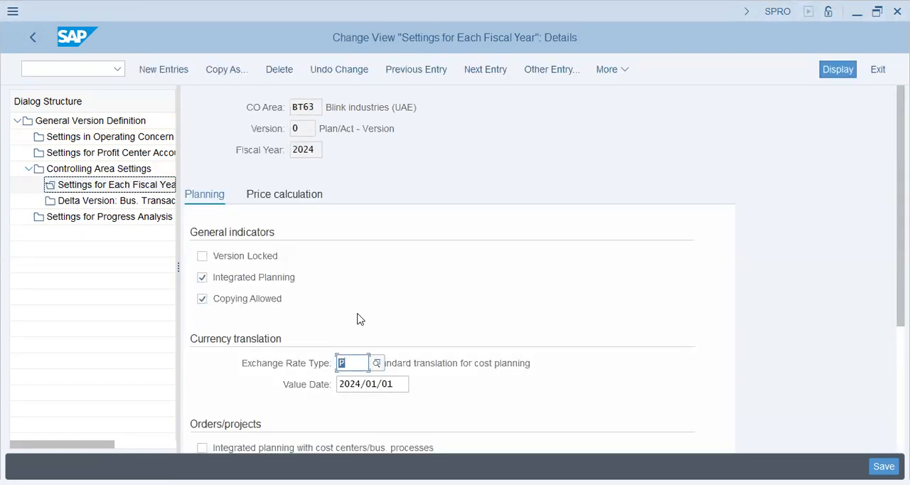
Enable integrated planning with cost centers/business processes for orders/projects and save the 2024 settings without background processing.
scroll(359, 319, down, 5)
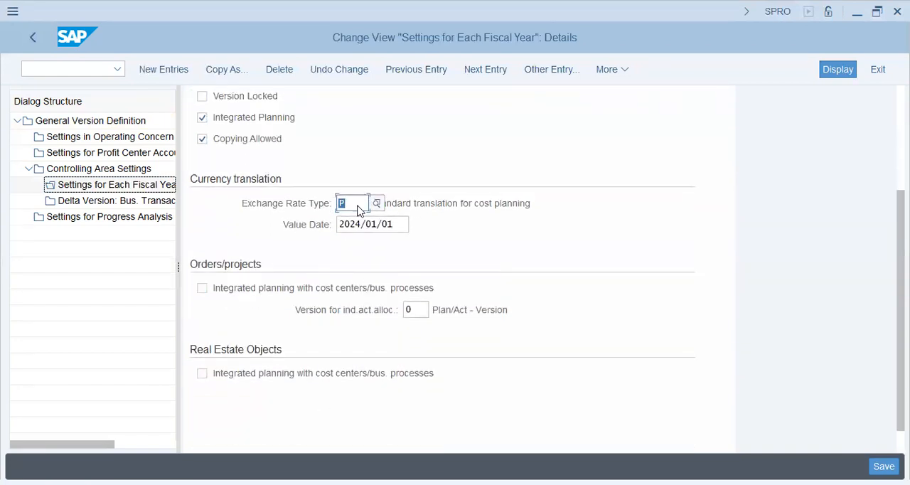
click(500, 204)
click(353, 203)
click(294, 293)
scroll(448, 327, down, 1)
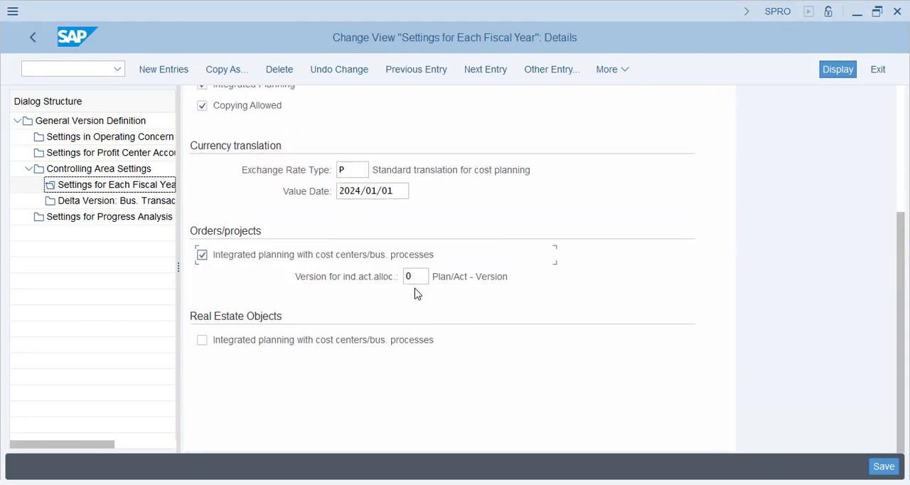
click(382, 278)
click(425, 276)
key(Return)
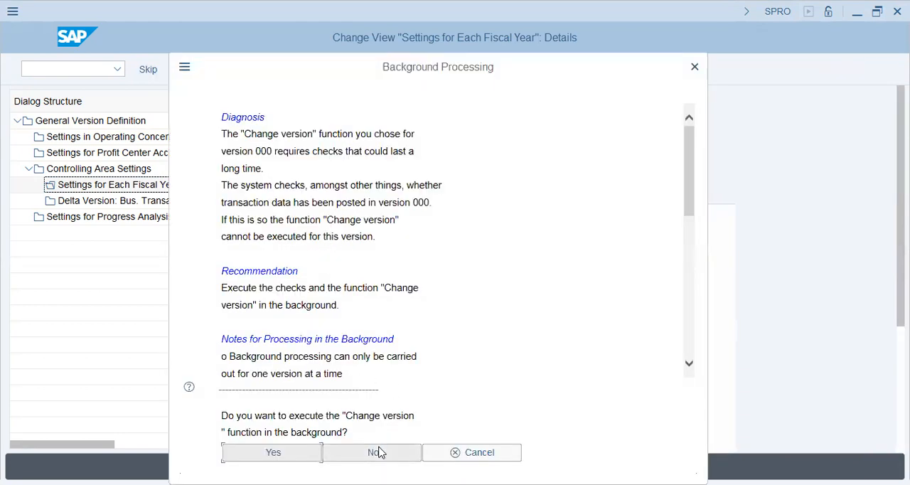
click(377, 452)
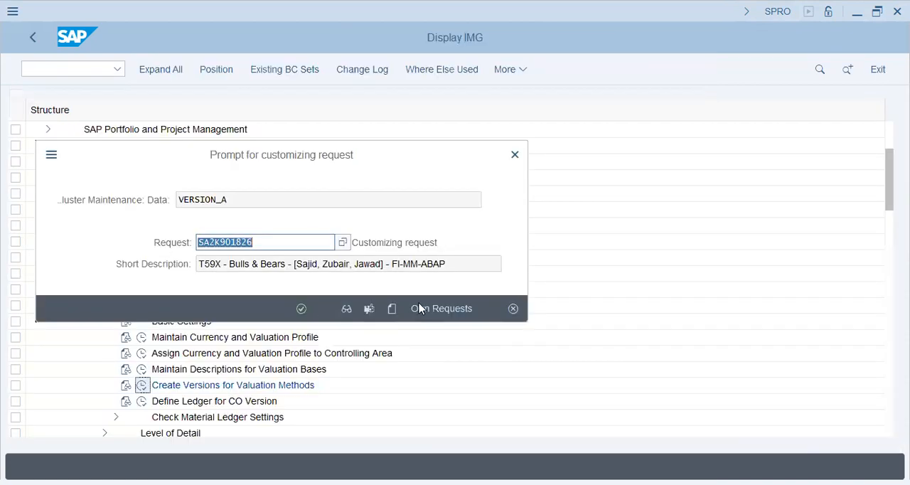
Find the "bt63" customizing request among the own requests, select it and confirm it for the saved version settings.
click(440, 312)
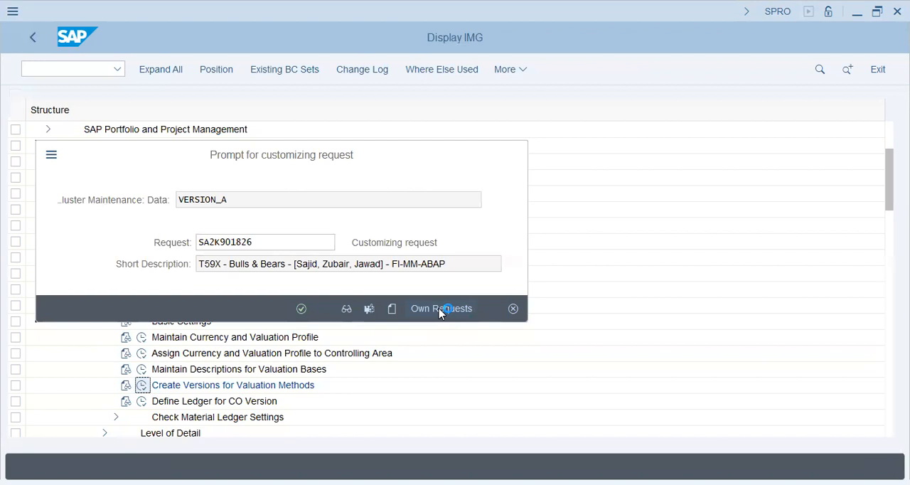
double_click(435, 312)
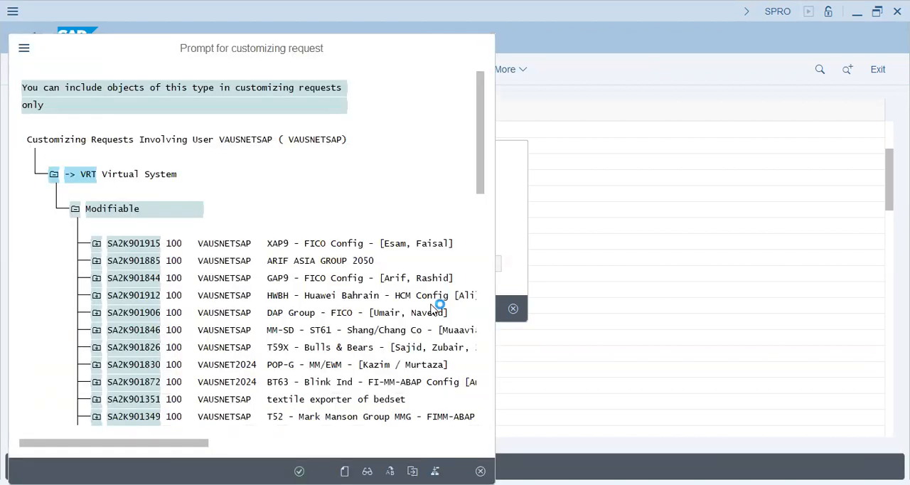
text(bt63)
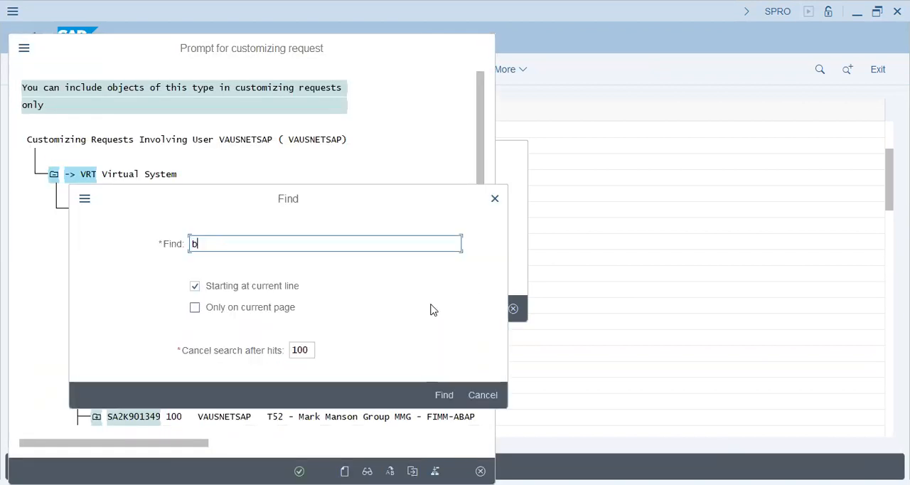
key(Return)
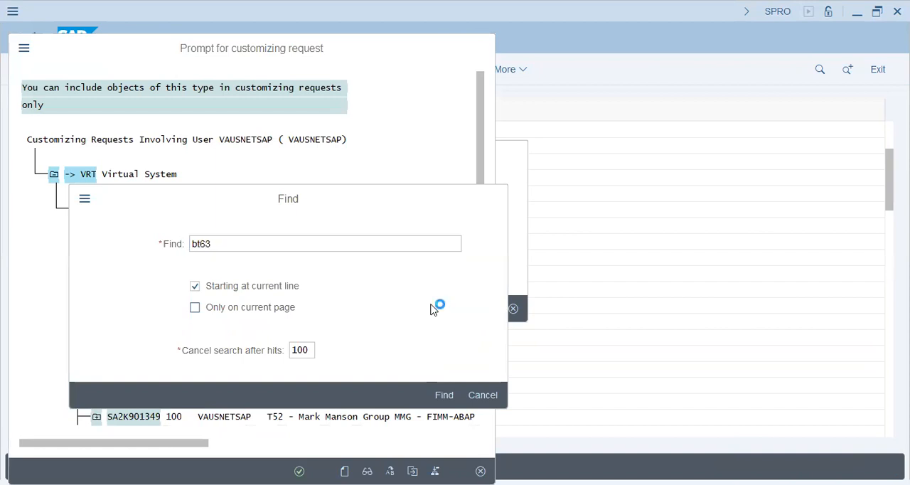
click(427, 90)
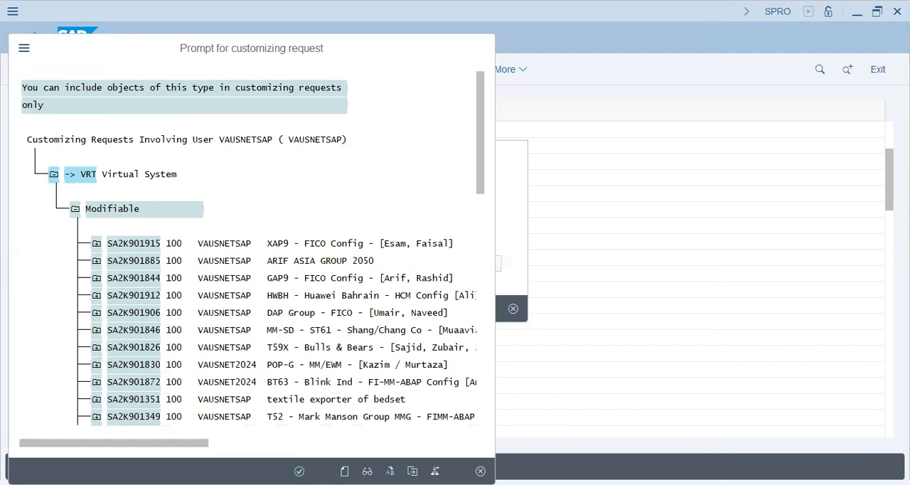
key(Return)
click(301, 309)
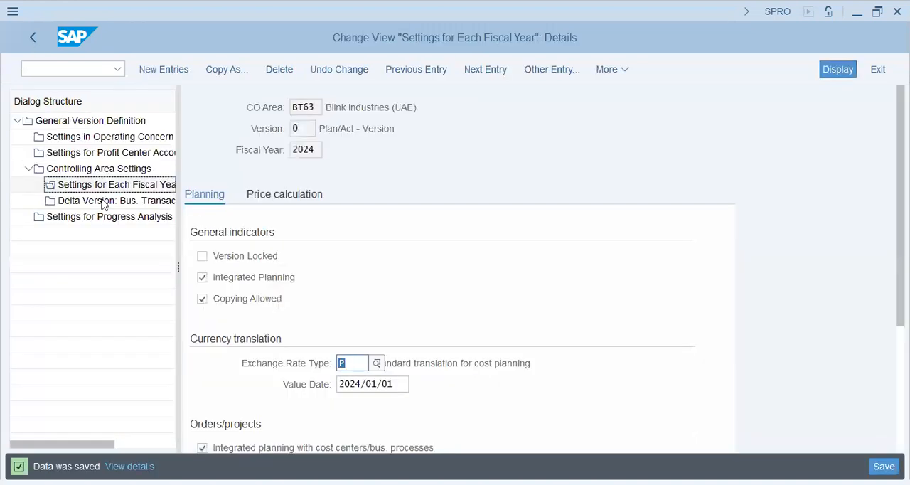
Leave the fiscal year settings and version definition to return to the IMG structure.
click(33, 38)
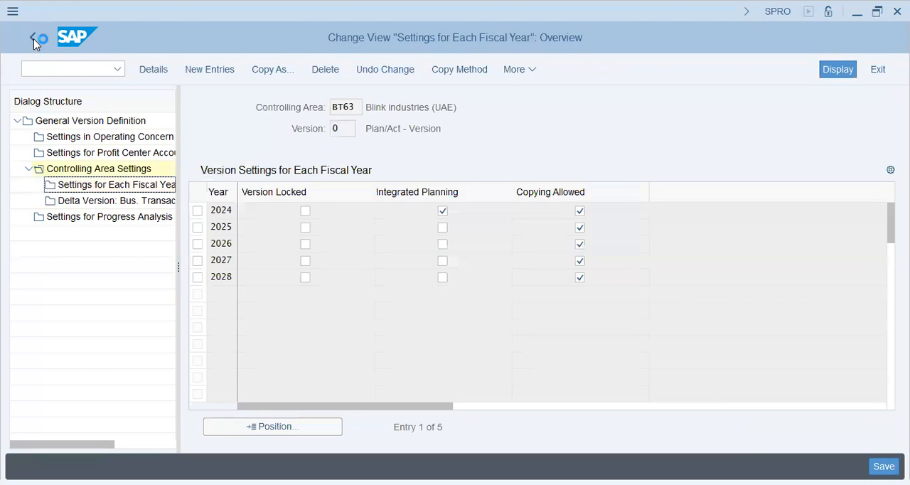
click(34, 38)
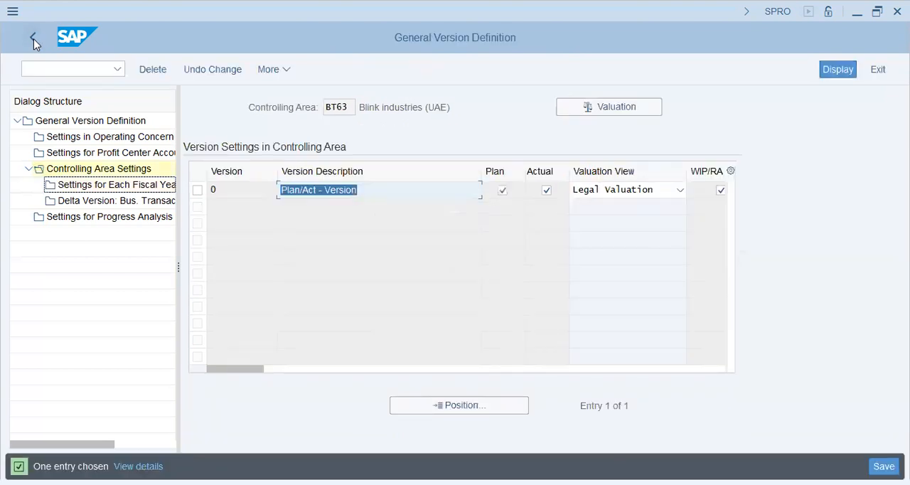
click(33, 38)
click(33, 38)
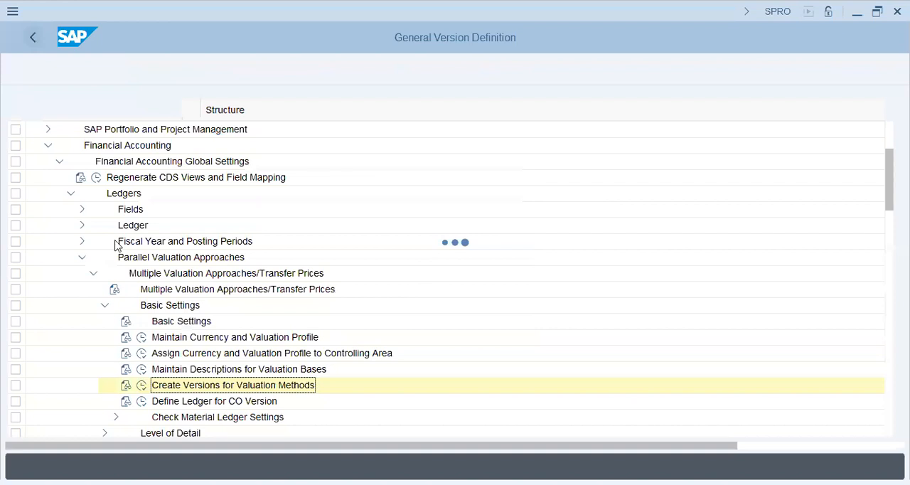
Read the documentation for Define Ledger for CO Version, and open that activity's ledger overview.
click(126, 401)
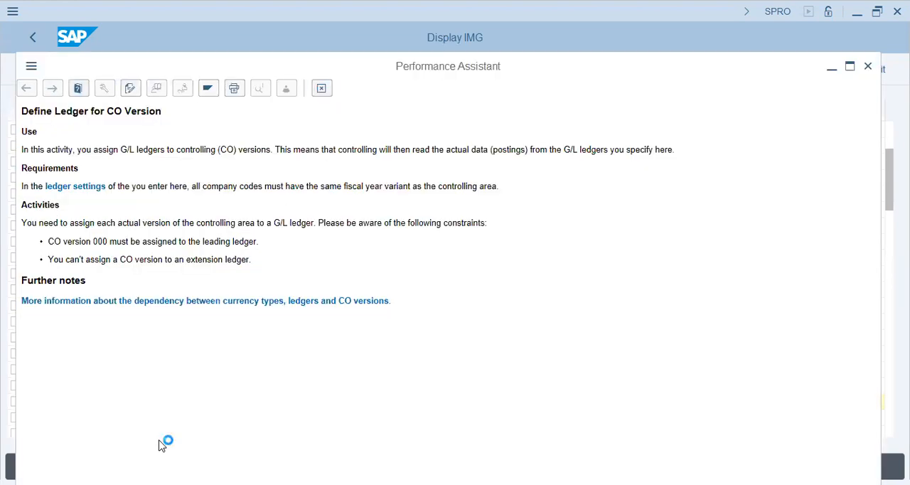
click(143, 401)
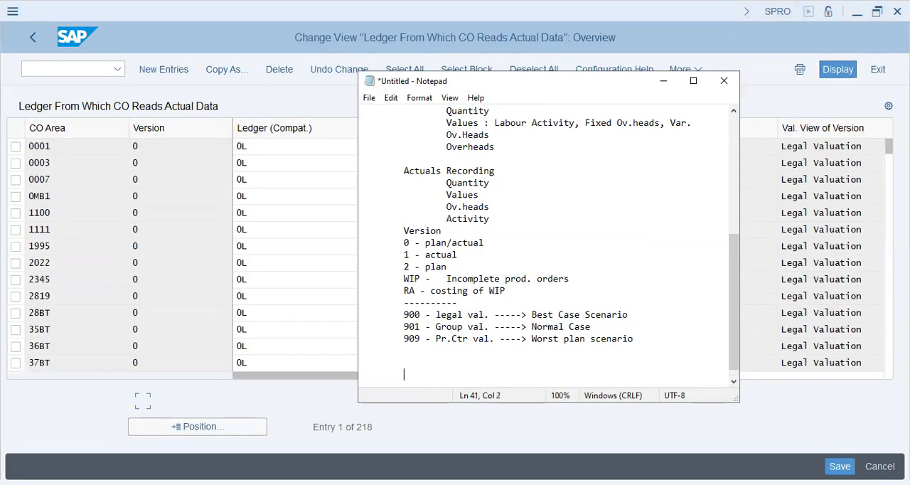
click(306, 146)
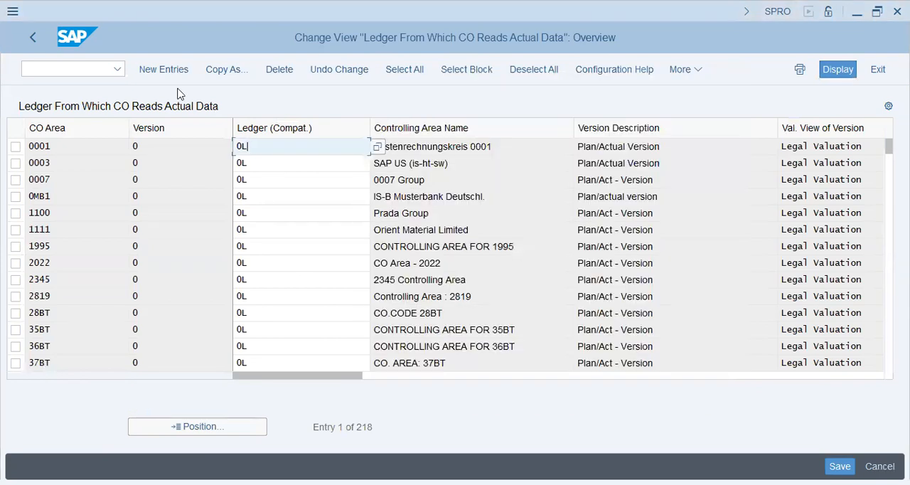
Locate controlling area BT63 in the CO ledger overview, check its assigned ledger, and return to the IMG structure.
click(246, 431)
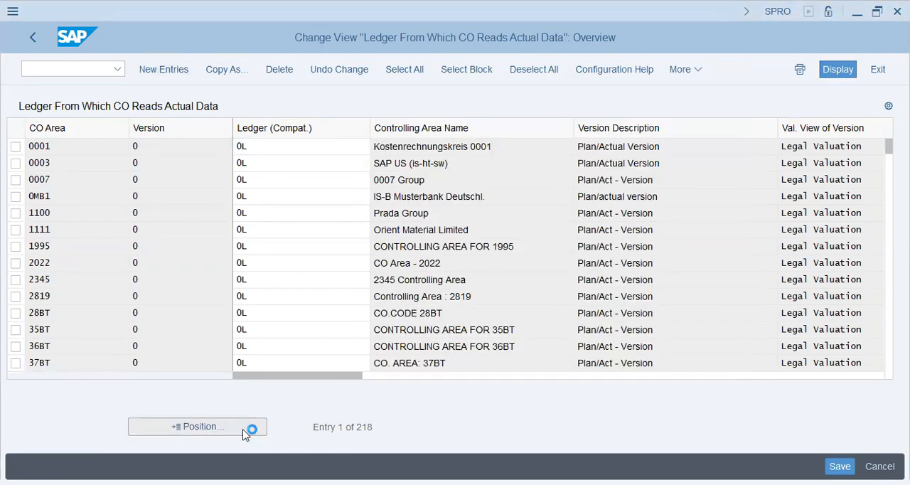
text(bt63)
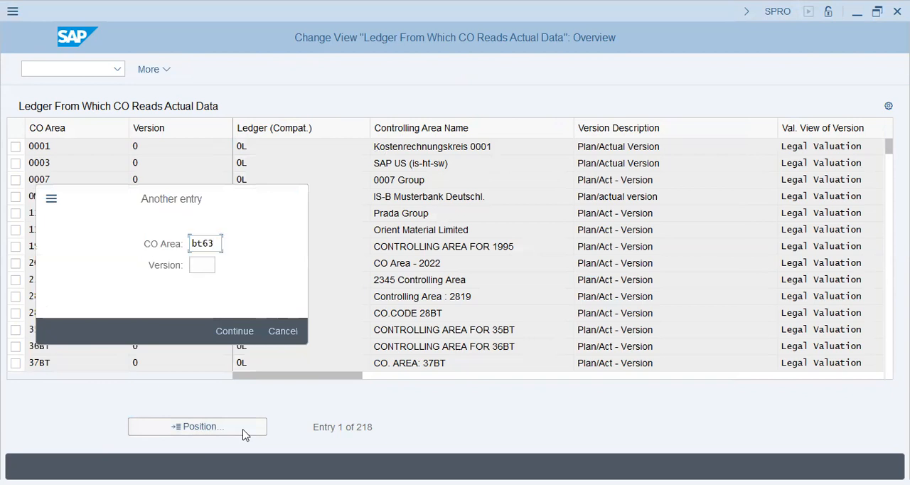
key(Return)
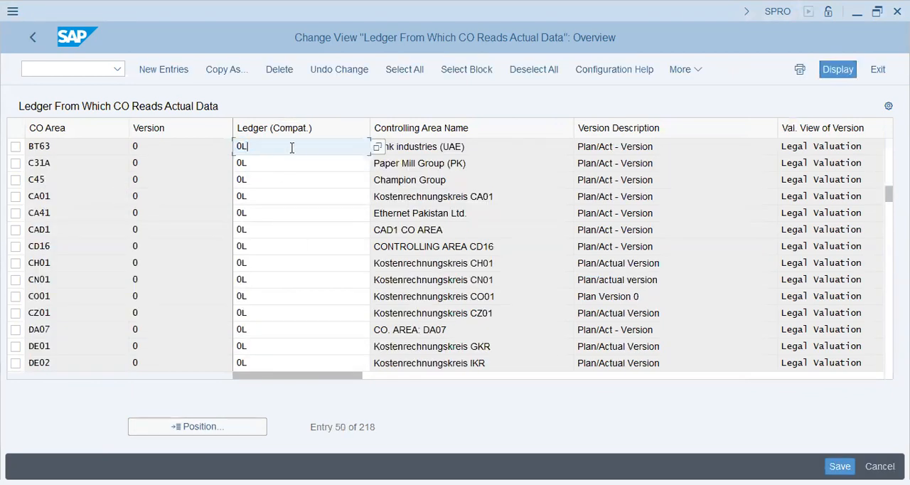
click(449, 146)
click(39, 39)
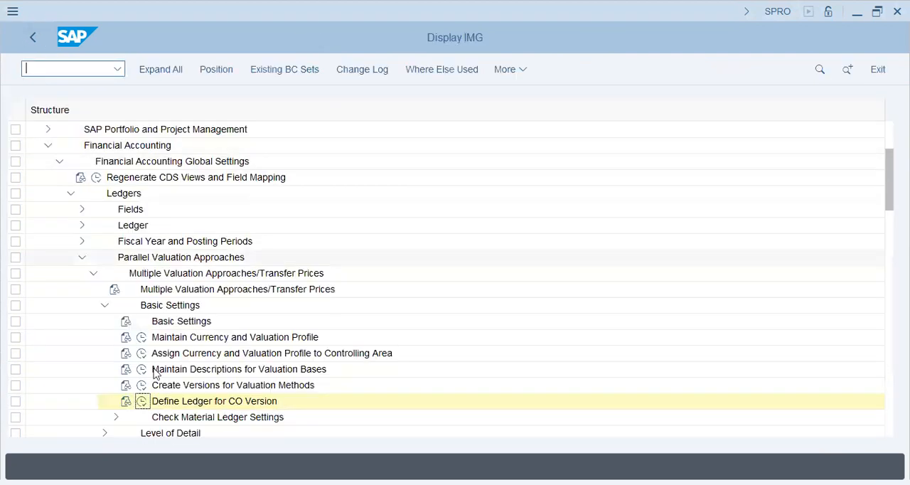
Expand the Check Material Ledger Settings node below Define Ledger for CO Version in the IMG.
click(179, 402)
scroll(227, 300, down, 2)
scroll(224, 304, down, 3)
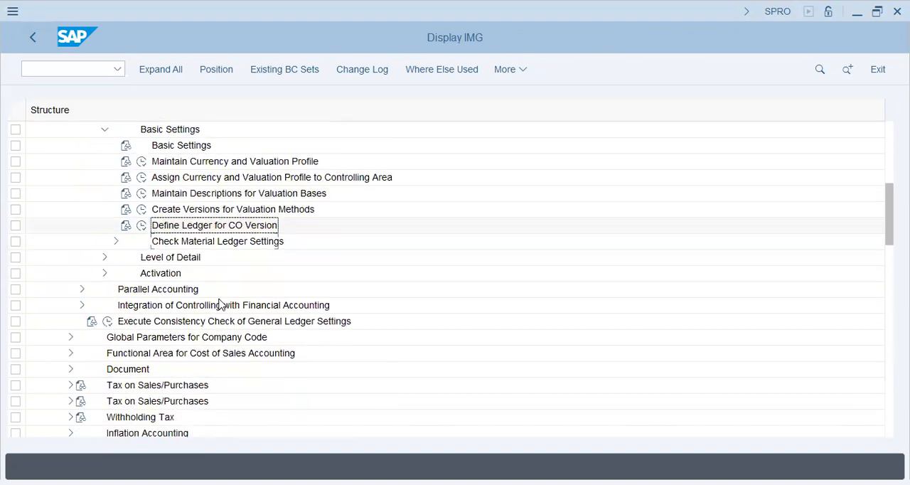
click(208, 209)
click(117, 211)
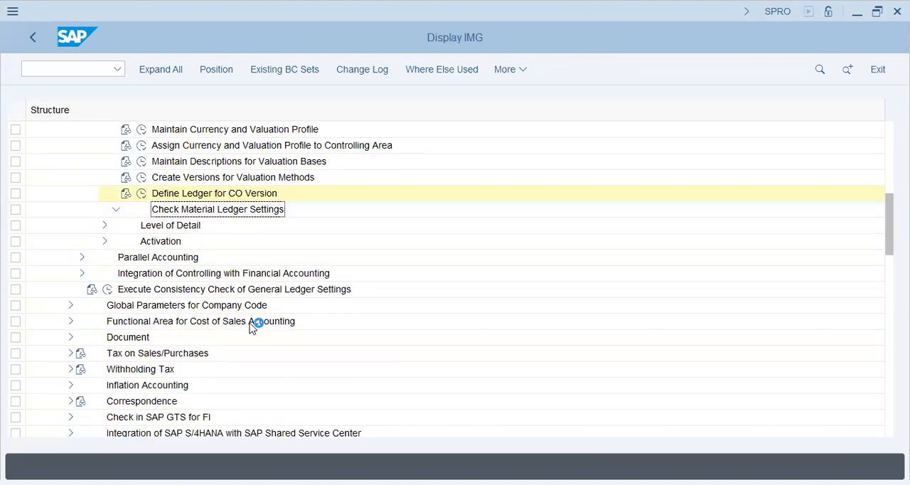
click(217, 226)
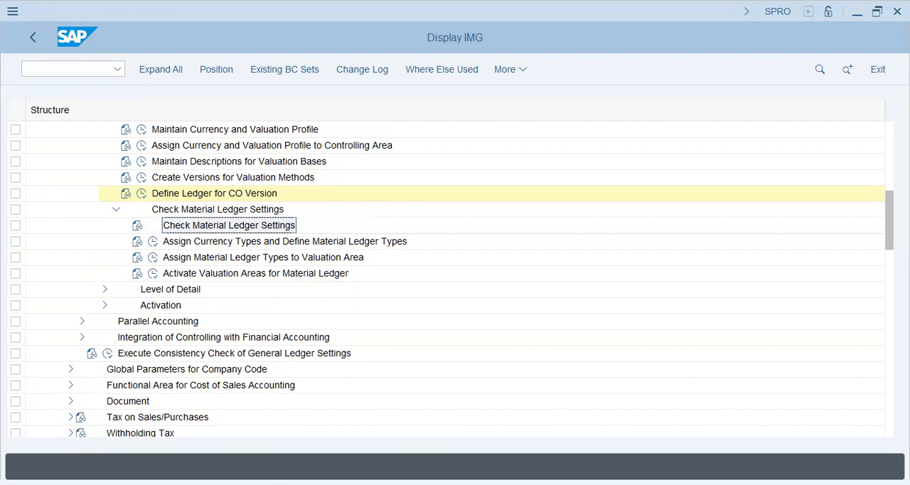
Switch to Notepad and add a "------" separator line followed by the note "0L - base-ledger of SAP".
key(alt+Tab)
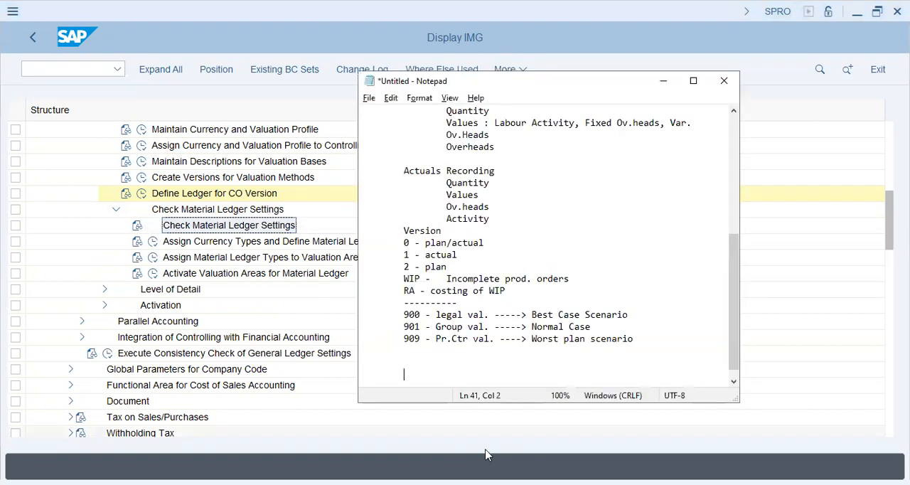
text(------)
key(Return)
text(0)
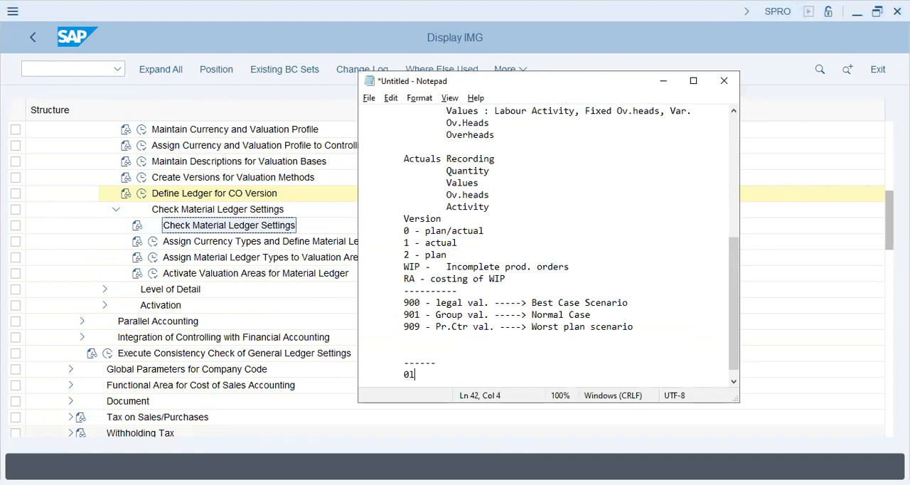
text(1)
key(BackSpace)
text(L - base-ledger of SAP)
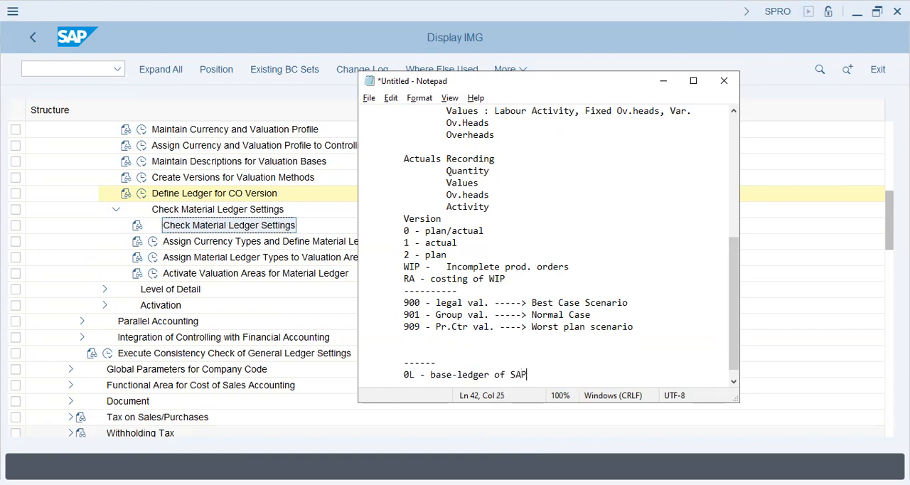
key(Return)
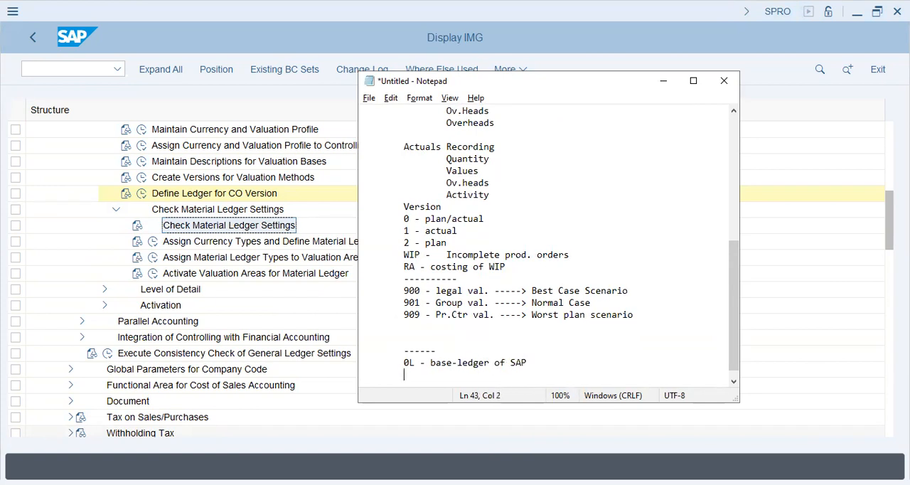
Add the note "CO - entries (journal entries of Expenses, income ----> Controlling Area)" under the 0L line.
text(CO - entries (journal entrie)
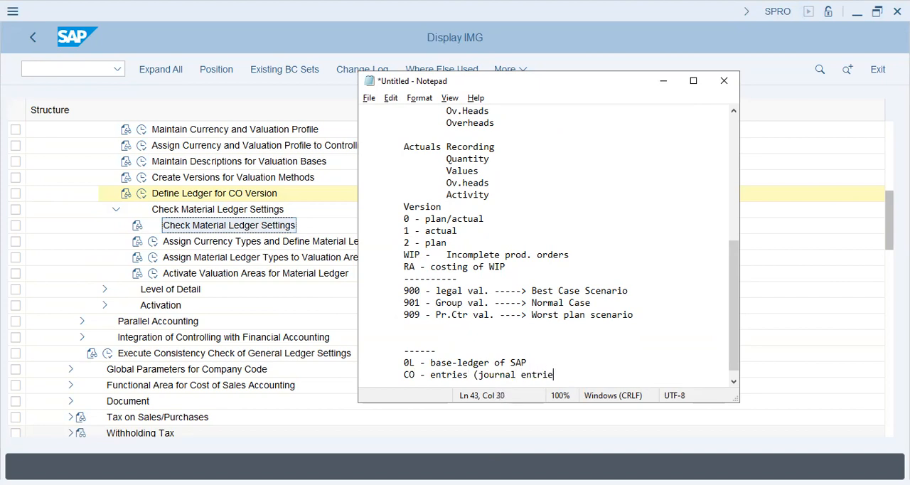
text(s of Expenses, income)
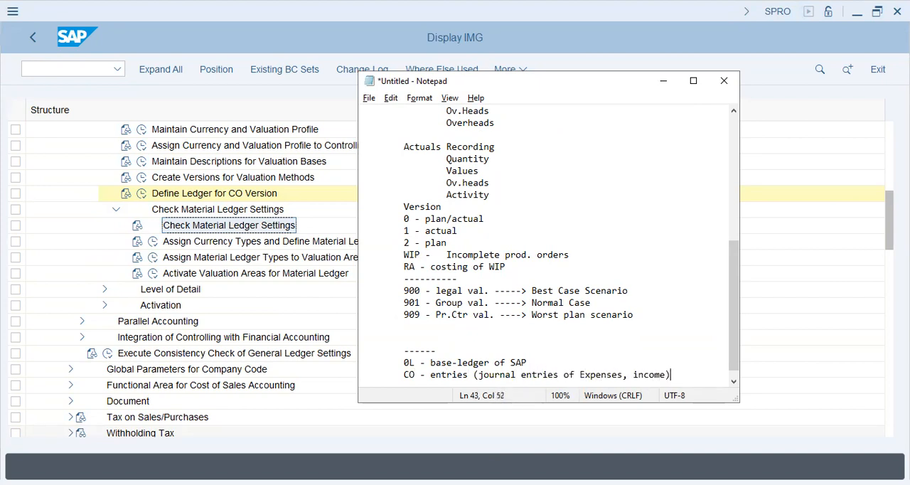
text( -)
text(---> Controlling A)
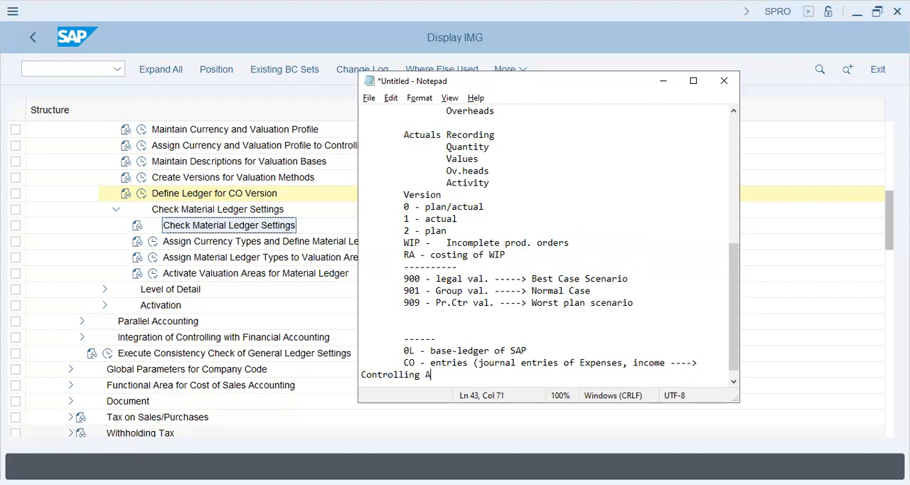
text(rea))
Highlight the 0L base-ledger note to point it out, and switch back to the SAP IMG structure.
key(Up)
key(Up)
drag(537, 349, 404, 351)
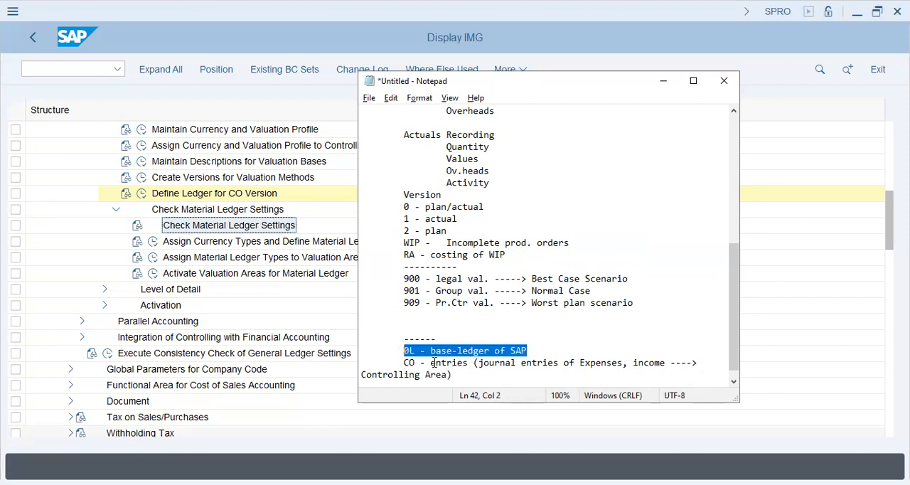
click(495, 379)
click(855, 288)
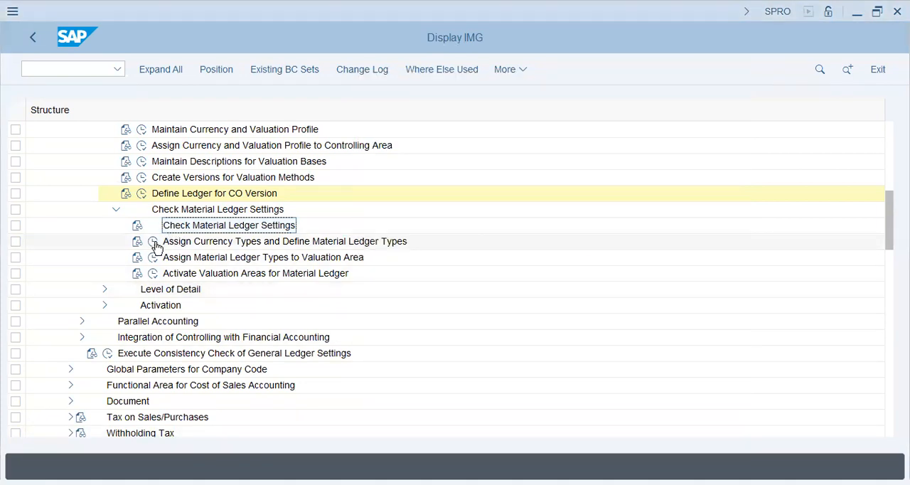
Open Assign Currency Types and Define Material Ledger Types, locate and select ML type BT63, and return to the IMG.
click(153, 242)
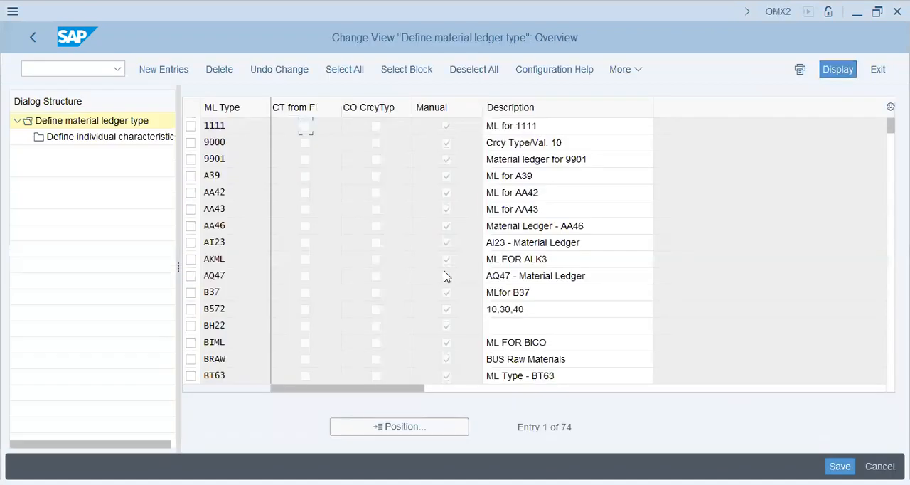
click(361, 426)
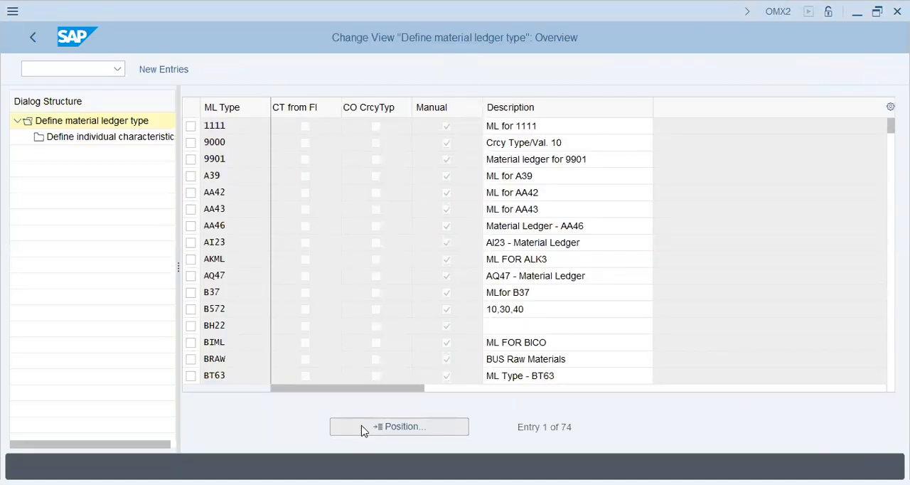
text(byt)
key(BackSpace)
key(BackSpace)
text(t)
key(Down)
key(Return)
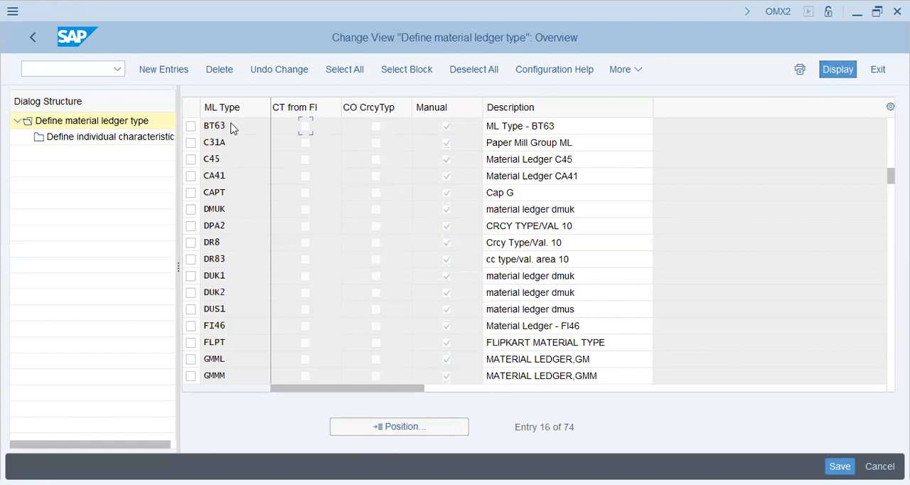
click(190, 126)
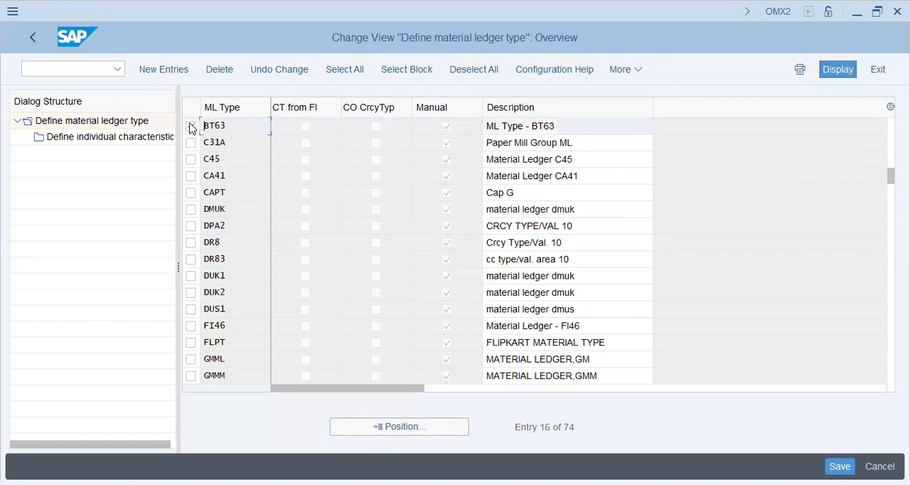
click(35, 38)
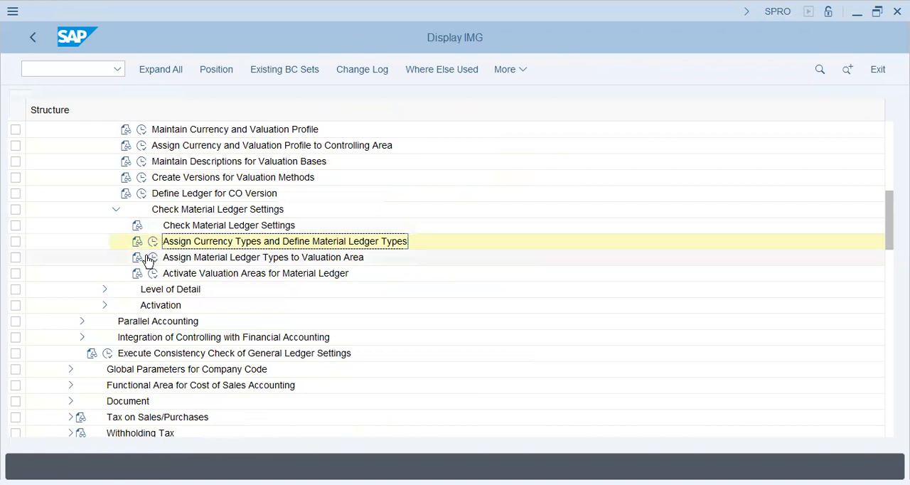
Open Assign Material Ledger Types to Valuation Area, check the entry for valuation area BT63, and return to the IMG.
click(152, 258)
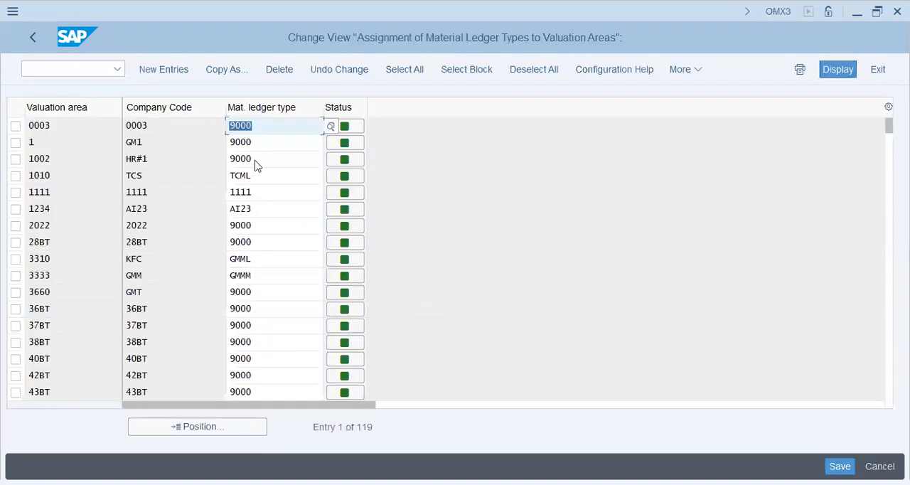
click(195, 428)
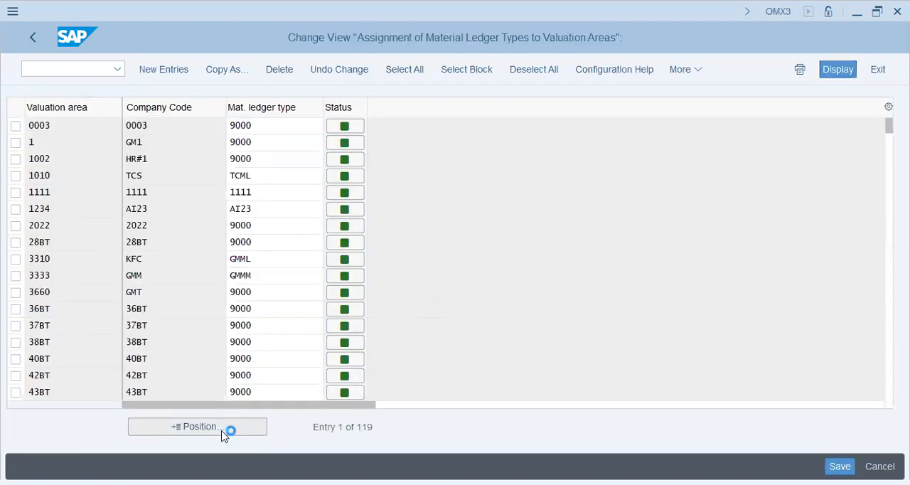
text(bt63)
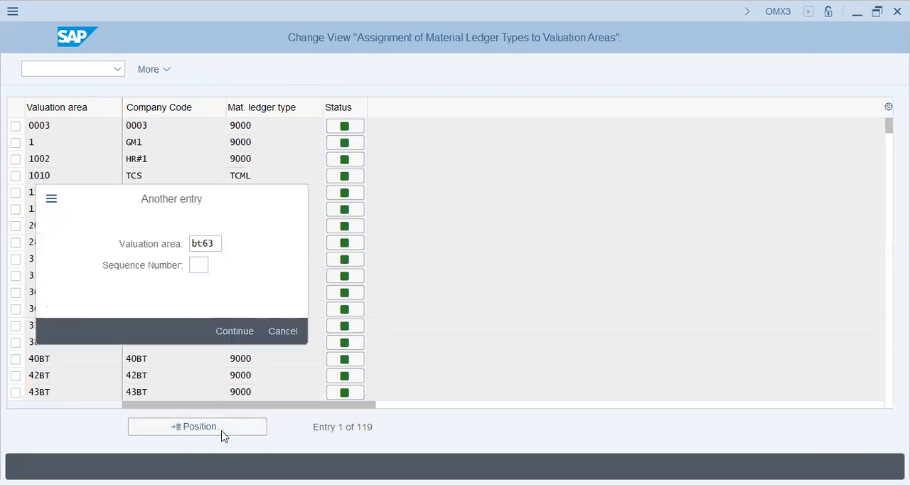
key(Return)
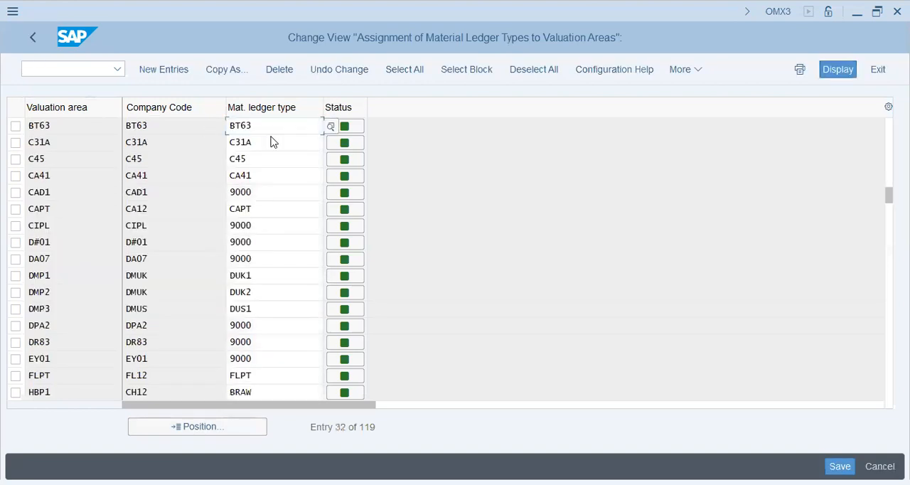
click(81, 125)
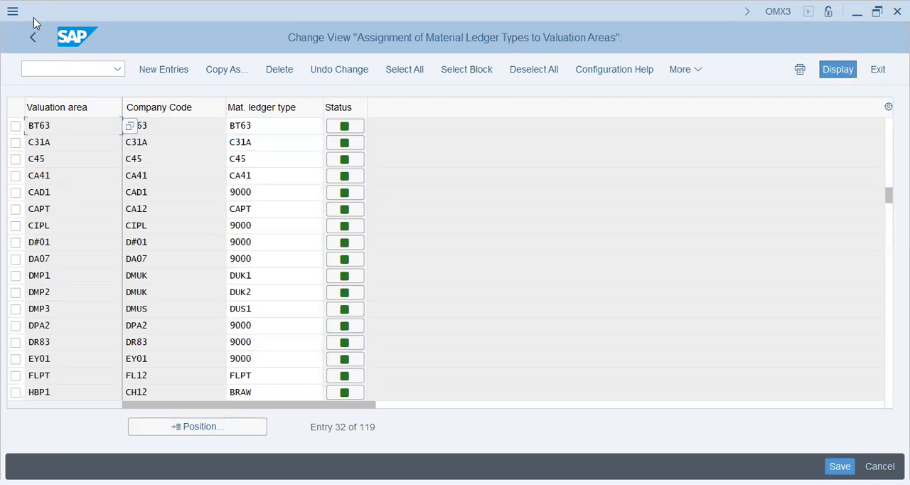
click(37, 38)
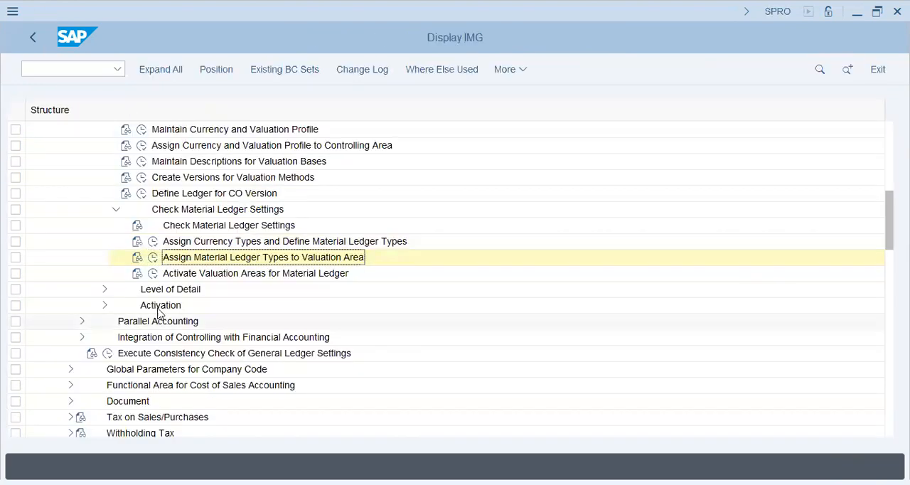
Open Activate Material Ledger, check the activation and price determination settings for valuation area BT63, and return to the IMG.
click(153, 273)
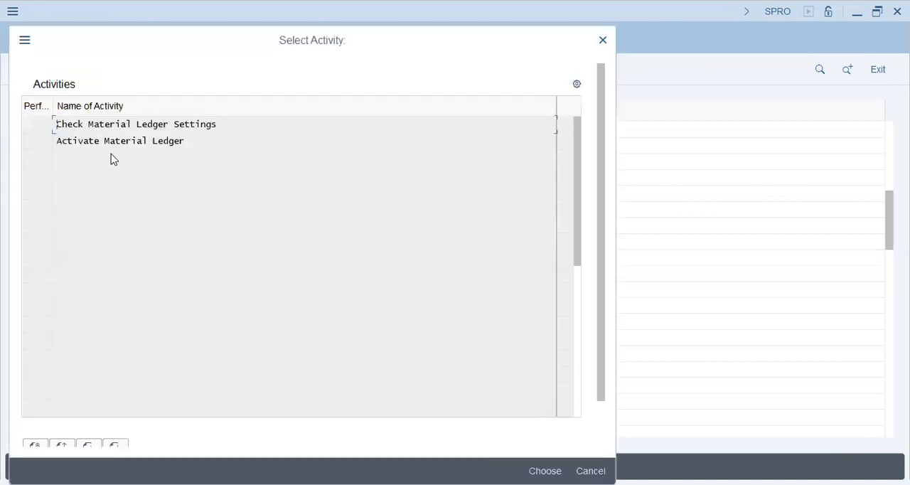
double_click(131, 143)
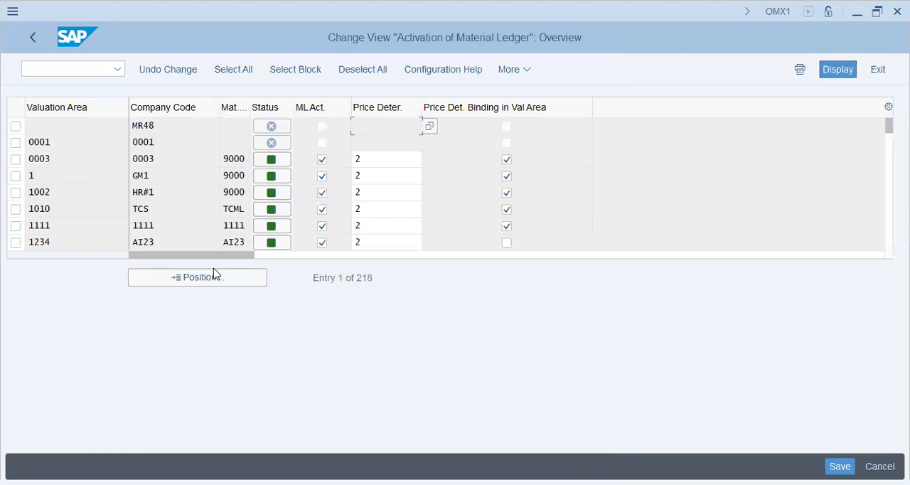
click(219, 278)
text(bt63)
key(Down)
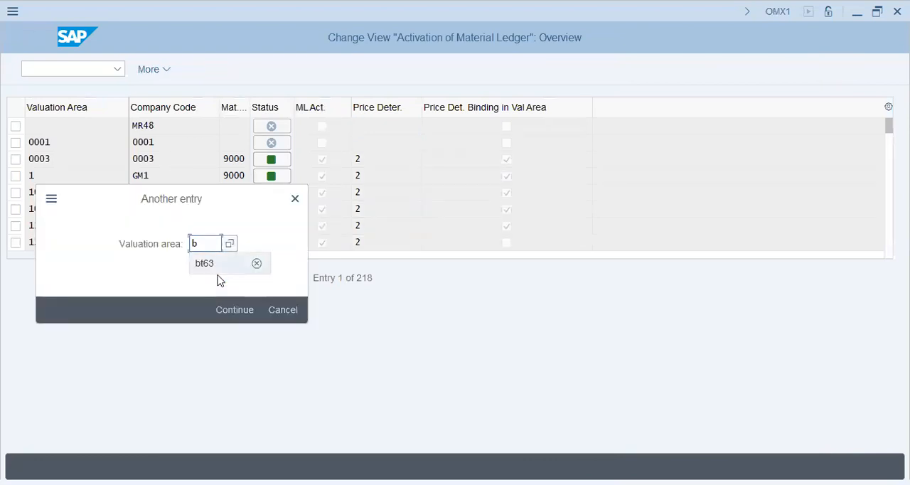
key(Return)
key(Return)
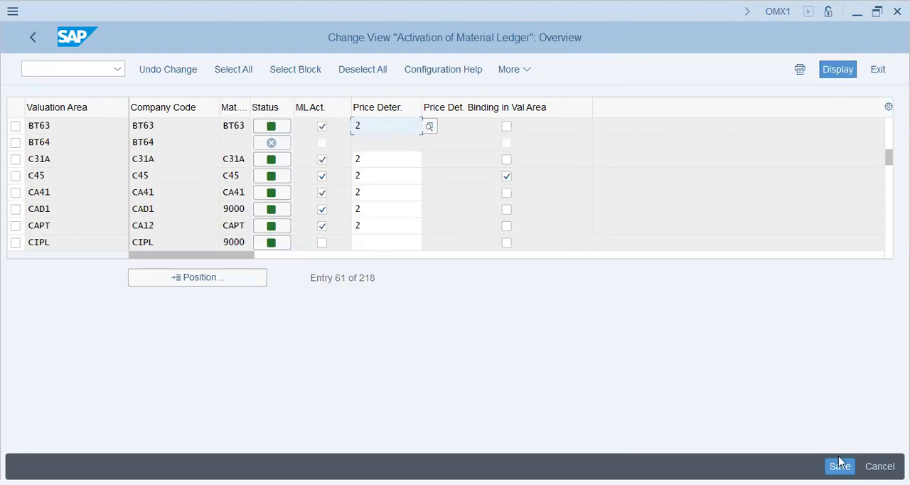
click(32, 39)
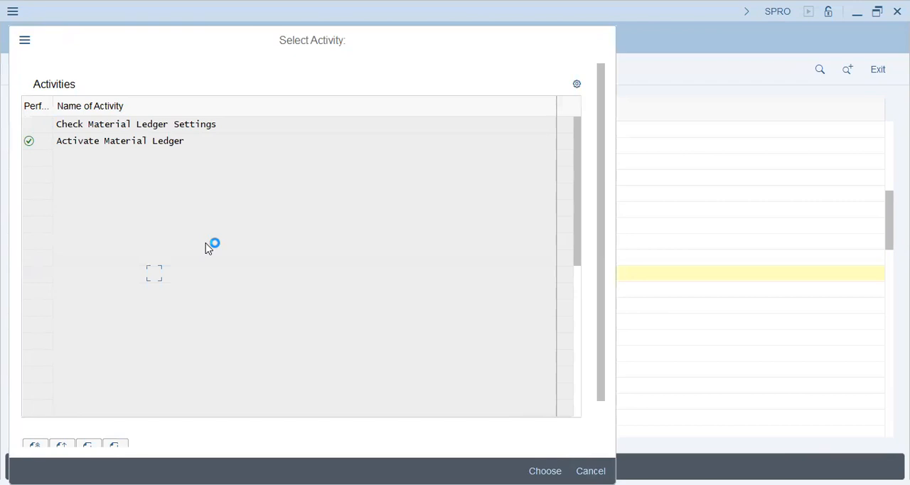
key(Escape)
scroll(95, 224, up, 2)
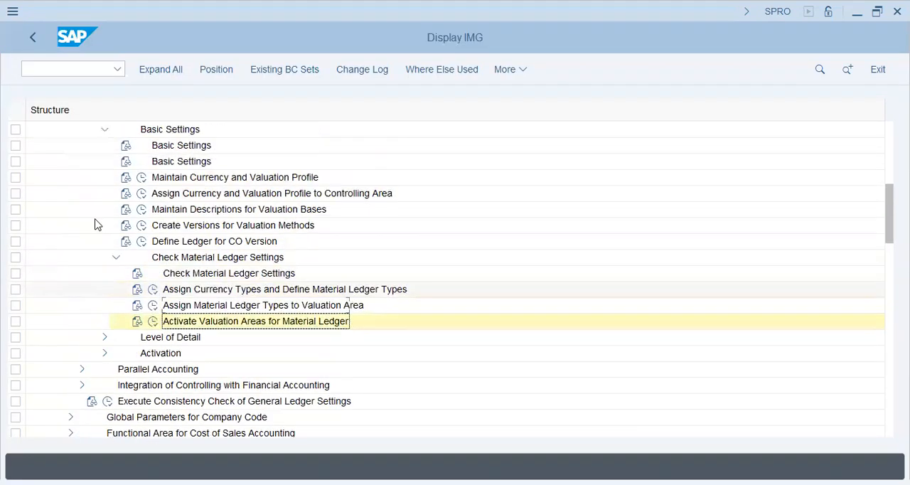
Return to SAP Easy Access and open the FS00 - Centrally transaction under General Ledger master records for G/L accounts.
click(69, 75)
text(/)
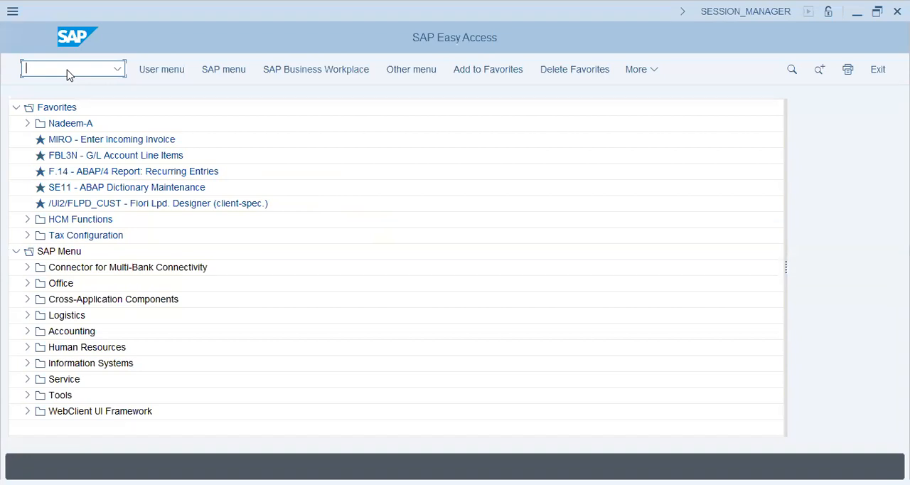
click(27, 332)
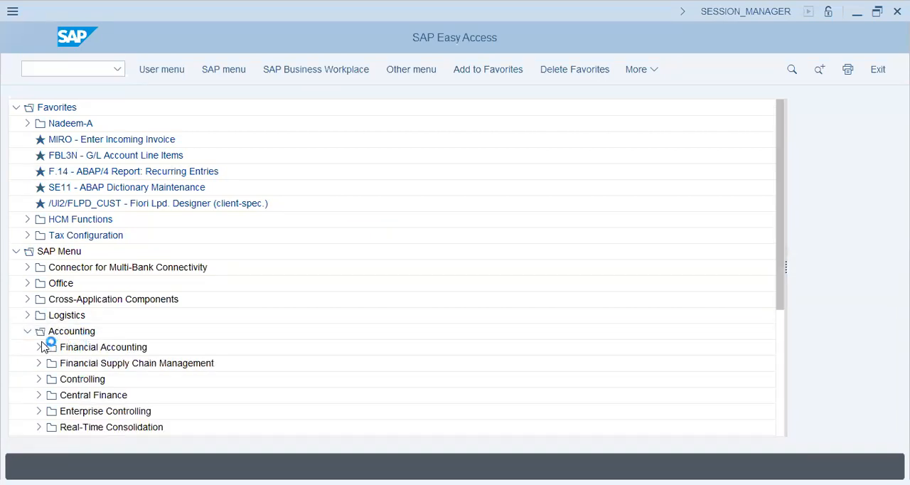
scroll(42, 347, down, 3)
click(40, 235)
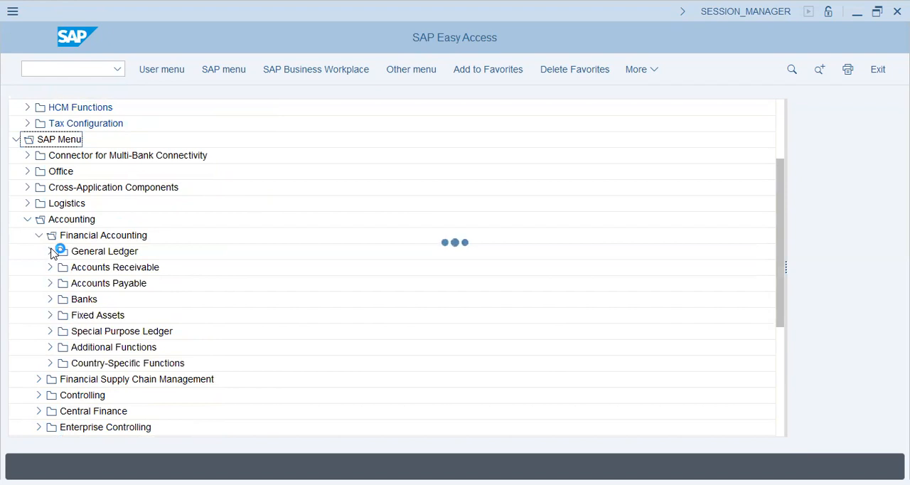
click(51, 299)
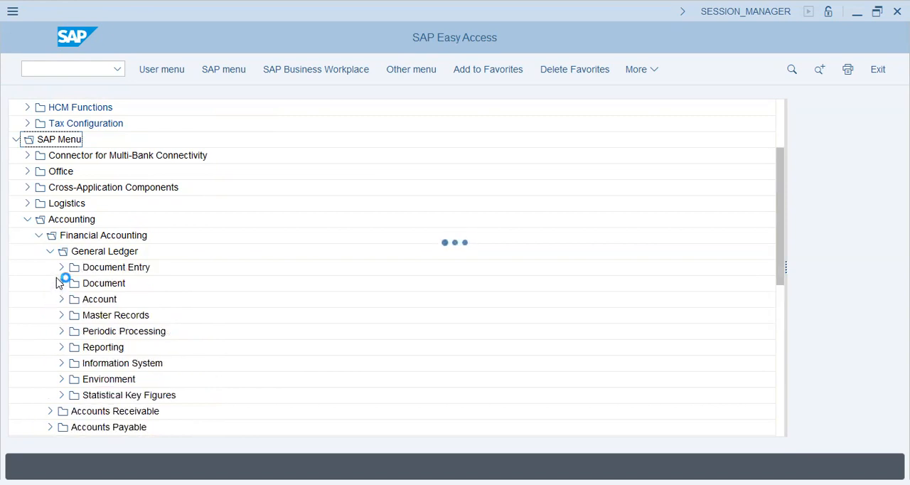
click(61, 314)
click(73, 330)
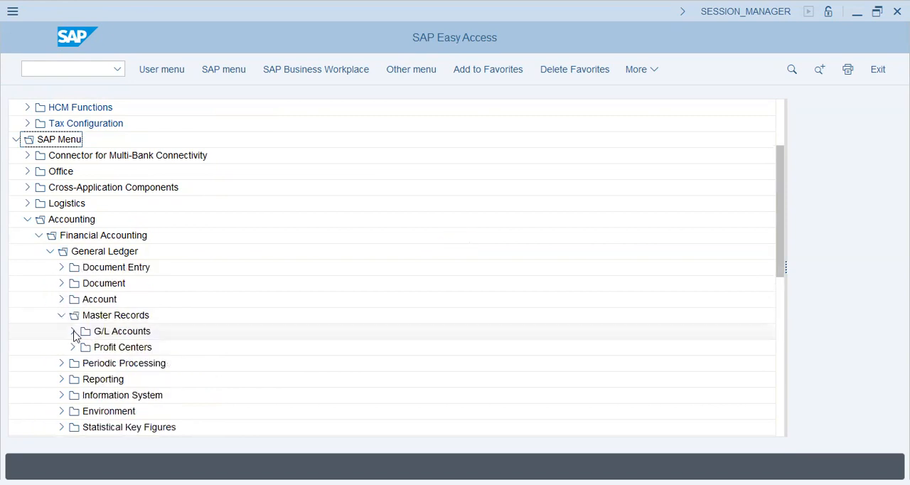
click(84, 347)
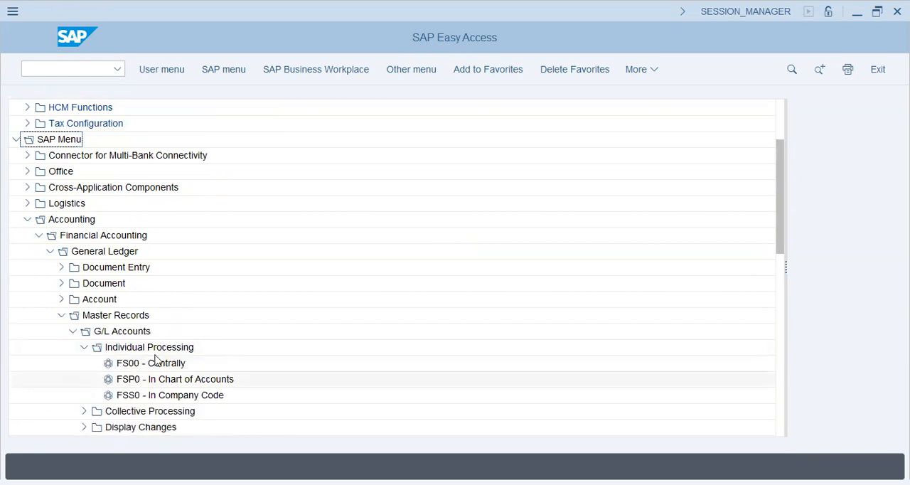
double_click(156, 364)
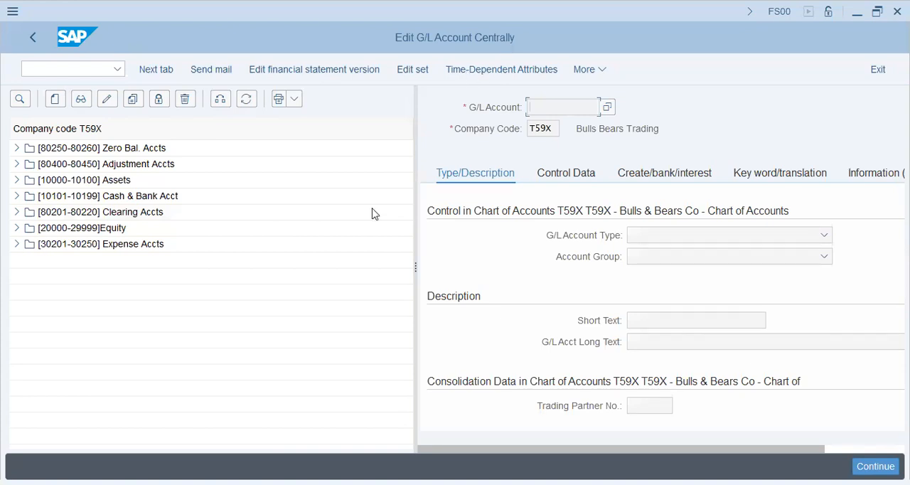
Display G/L account 10000 Building APC from the Assets group and review the reconciliation account type options in its control data.
click(17, 181)
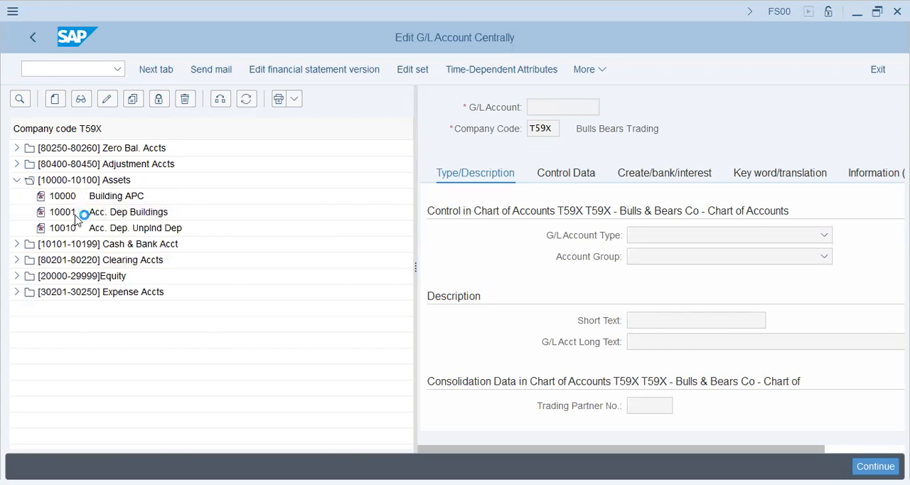
double_click(99, 201)
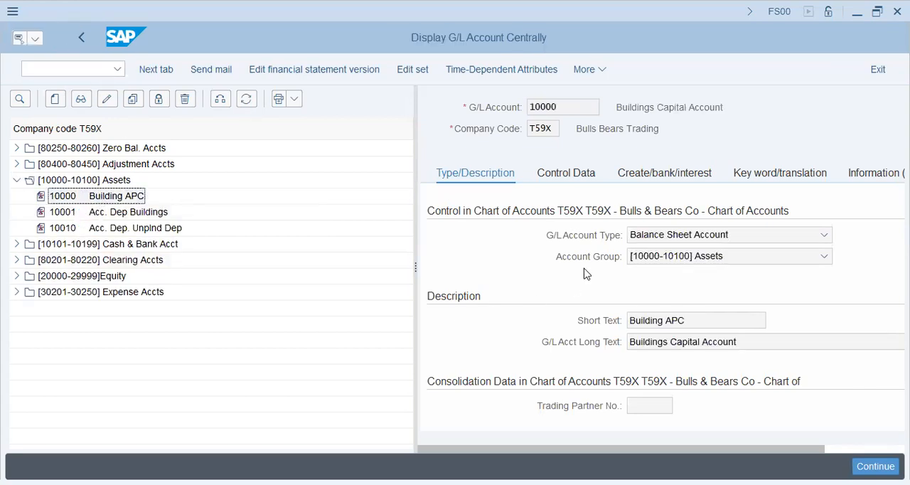
click(567, 178)
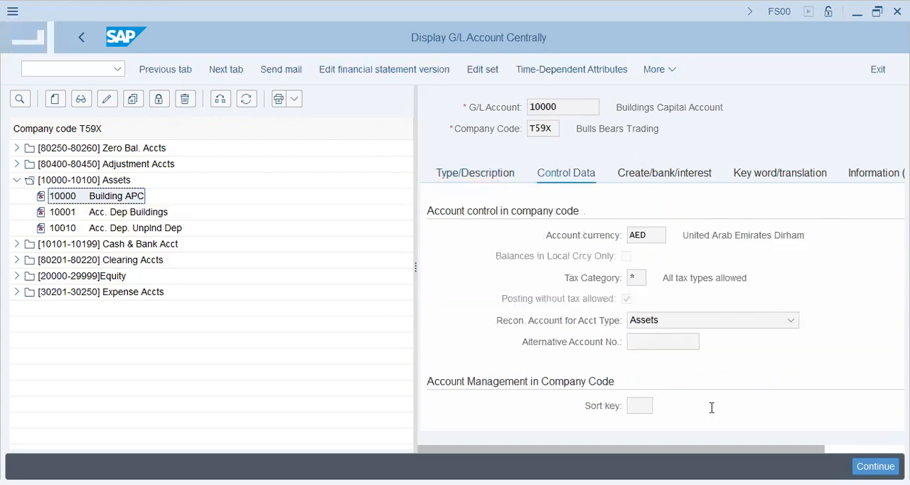
click(662, 325)
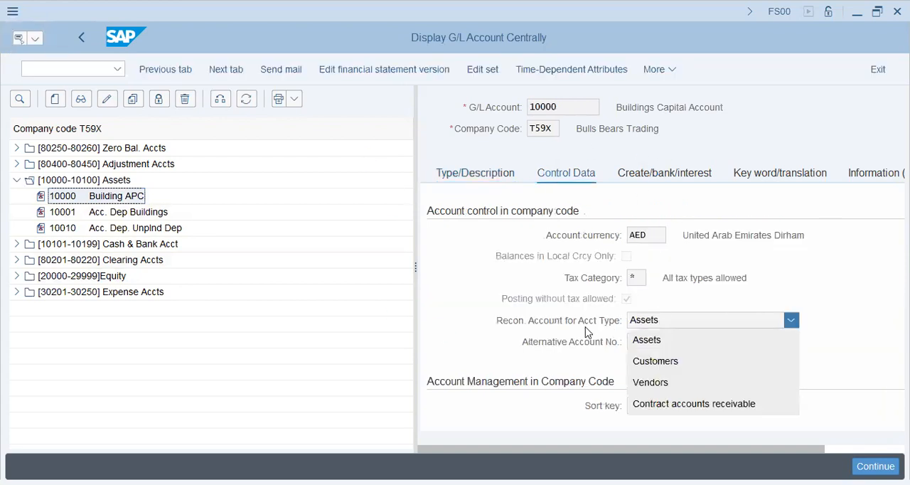
click(503, 337)
Review the available G/L account types in the type and description settings of account 10000.
click(481, 179)
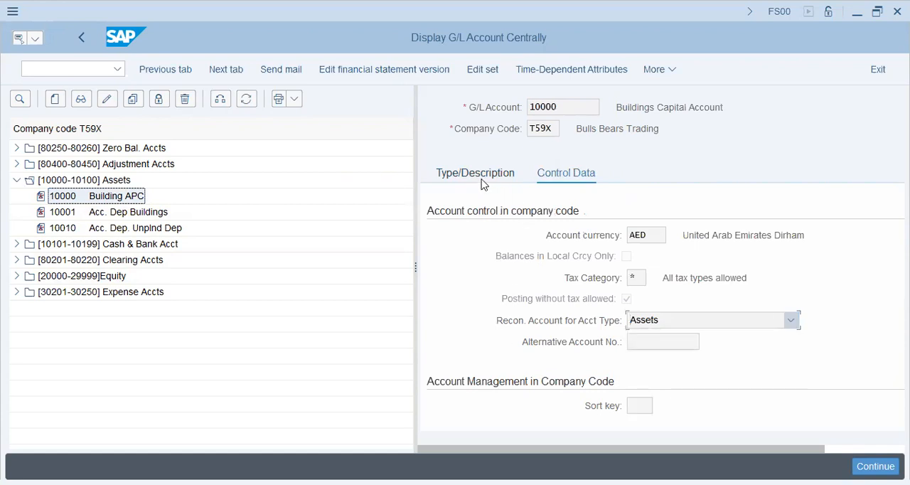
click(691, 235)
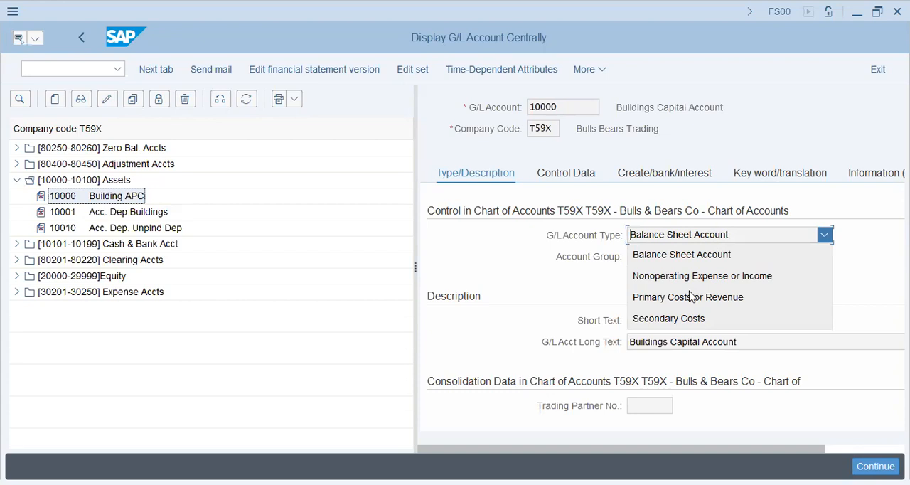
click(518, 270)
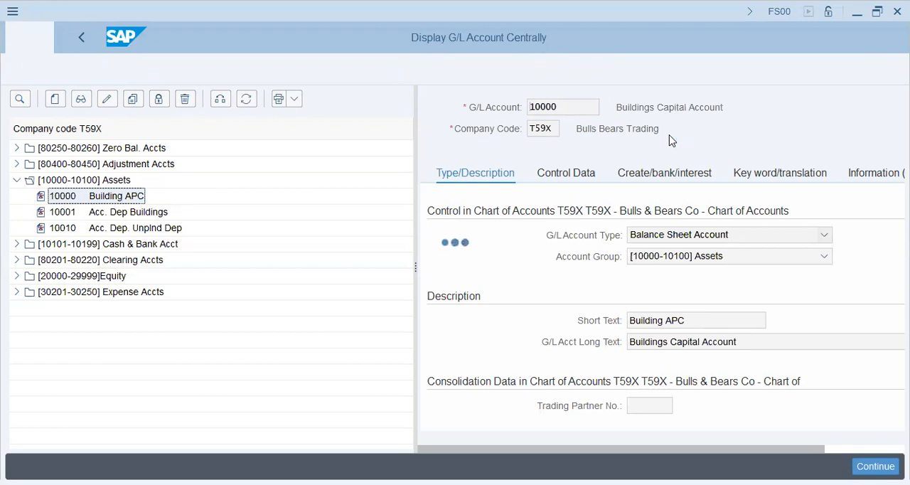
Check the control data and field status group of account 10000, and return to SAP Easy Access.
key(F8)
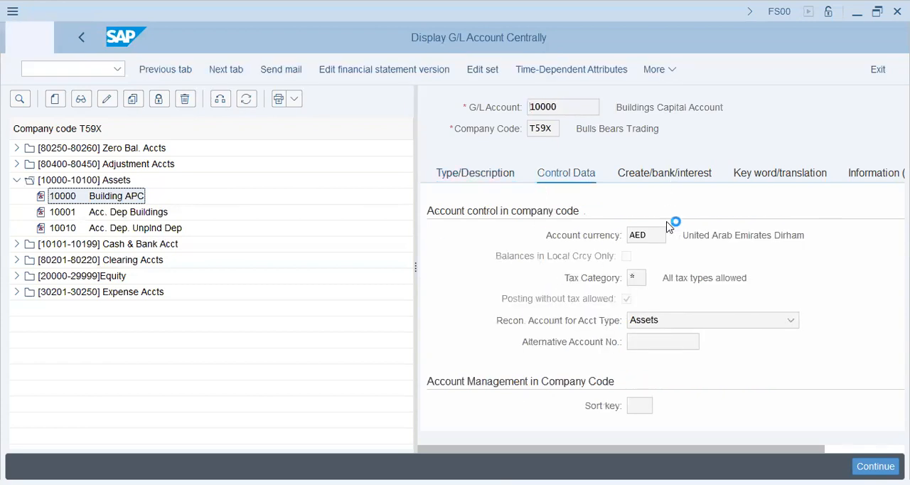
click(579, 236)
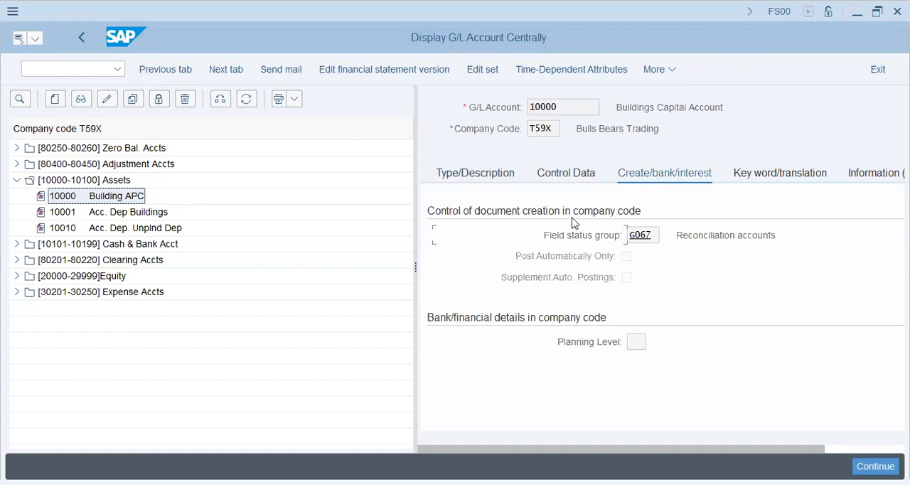
click(100, 71)
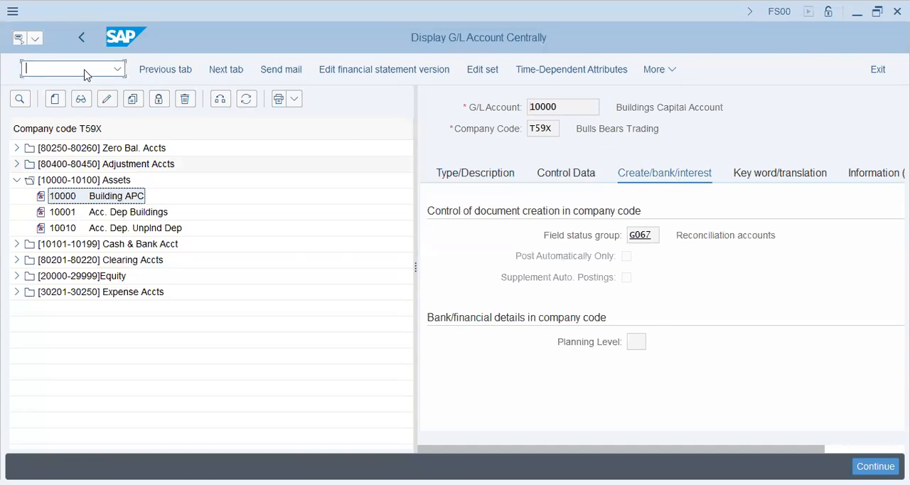
text(/n)
key(Return)
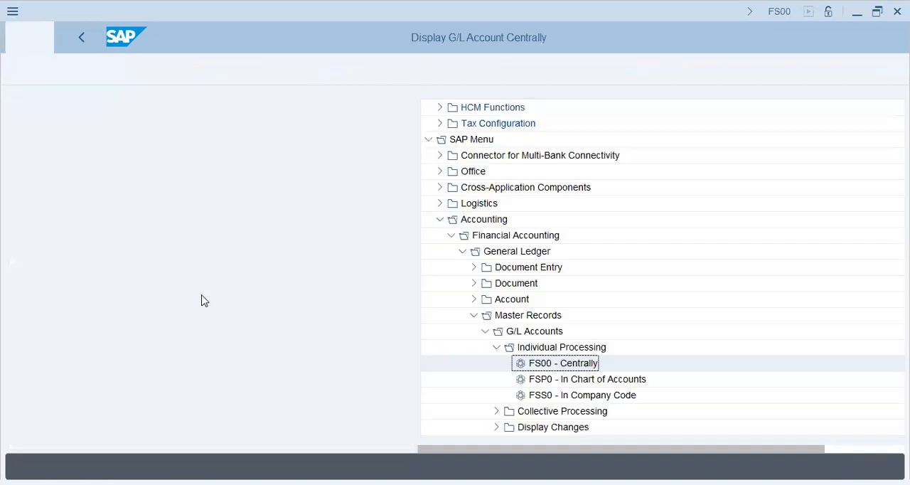
Look over the General Ledger document entry transactions, and open FB03 - Display from the Document folder.
click(61, 266)
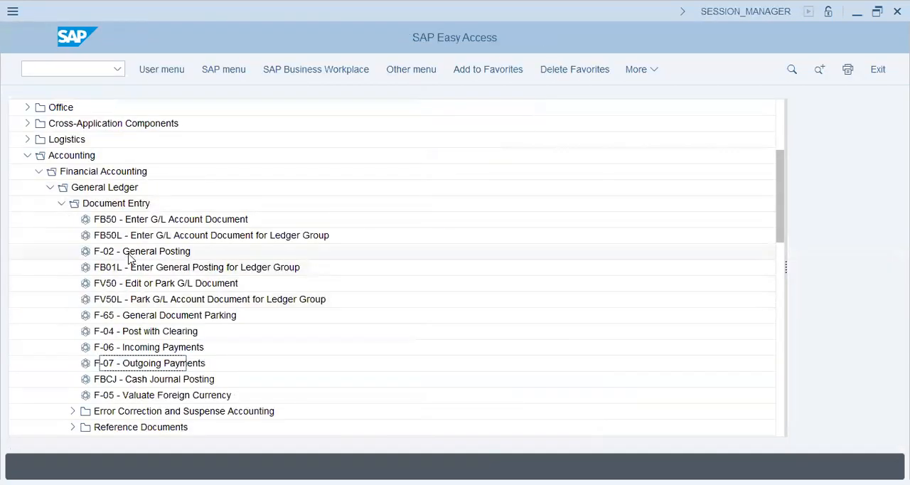
click(132, 219)
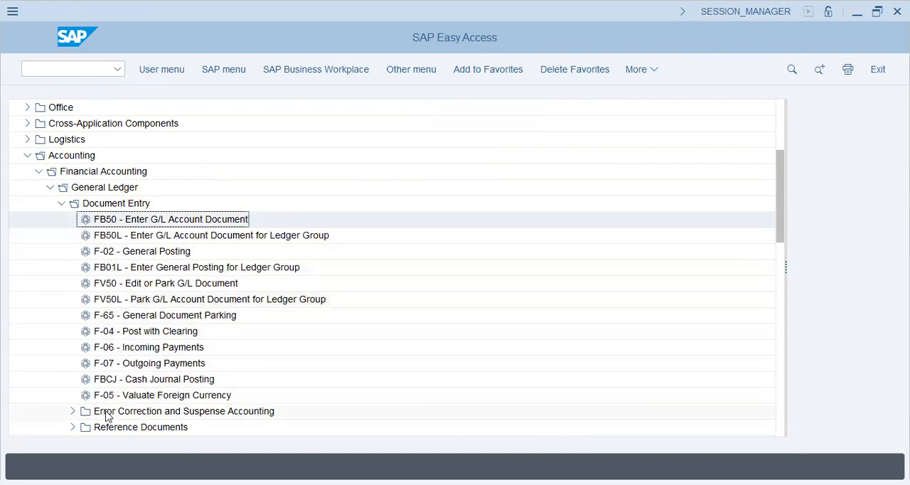
scroll(84, 305, down, 2)
click(61, 363)
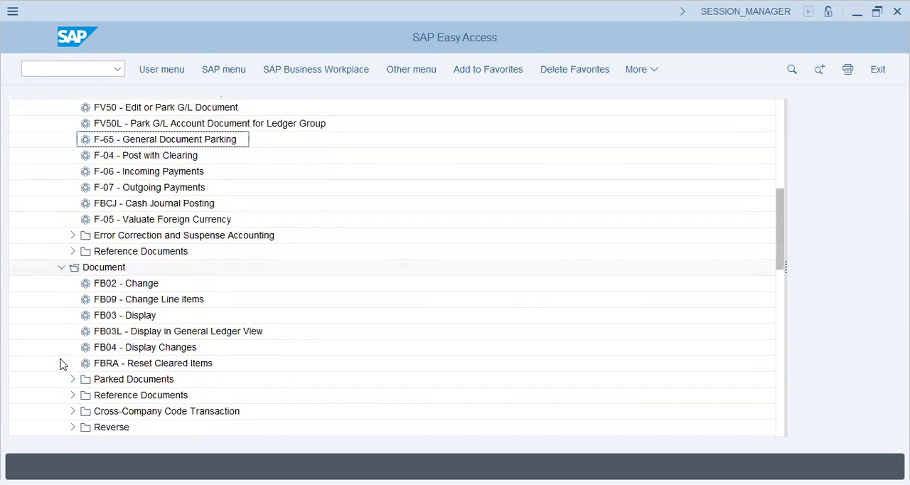
click(110, 313)
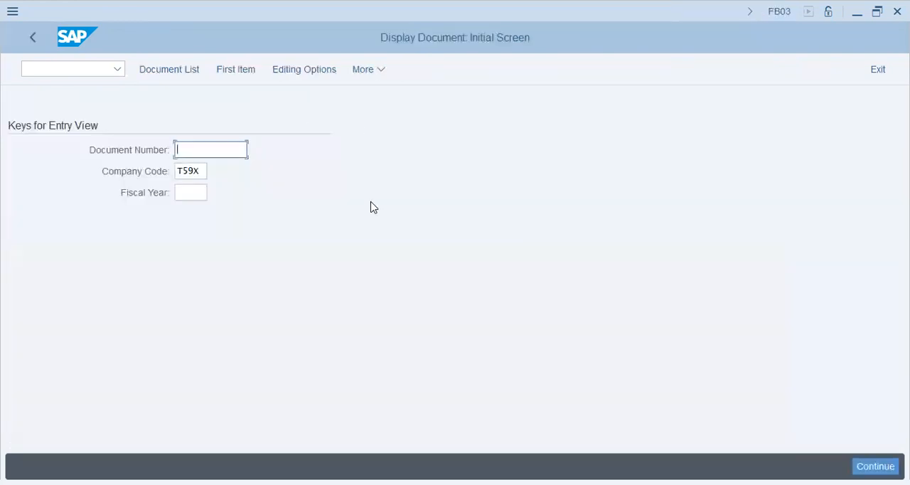
List the documents of company code AA42 for ledger 0L.
key(Tab)
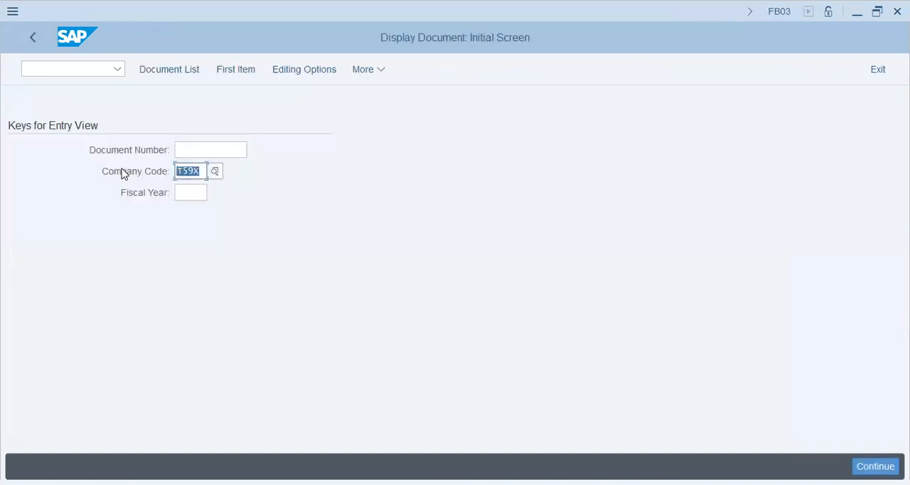
text(aa42)
click(187, 75)
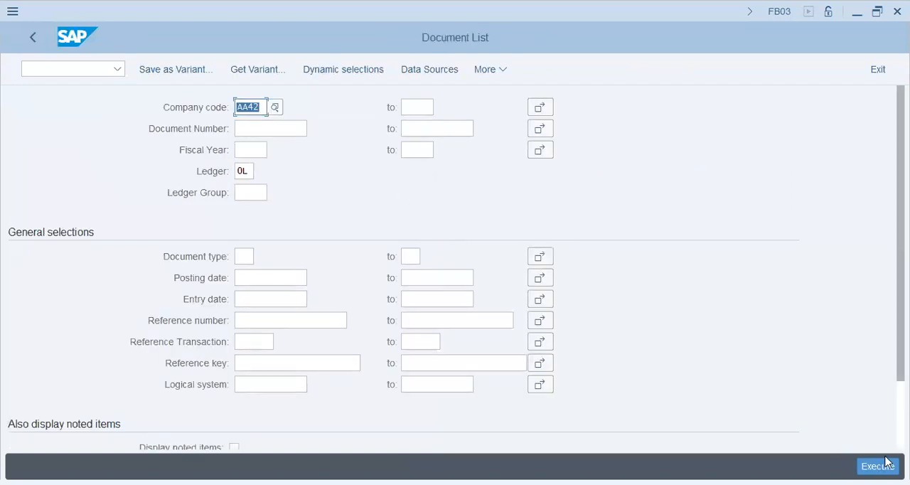
click(877, 466)
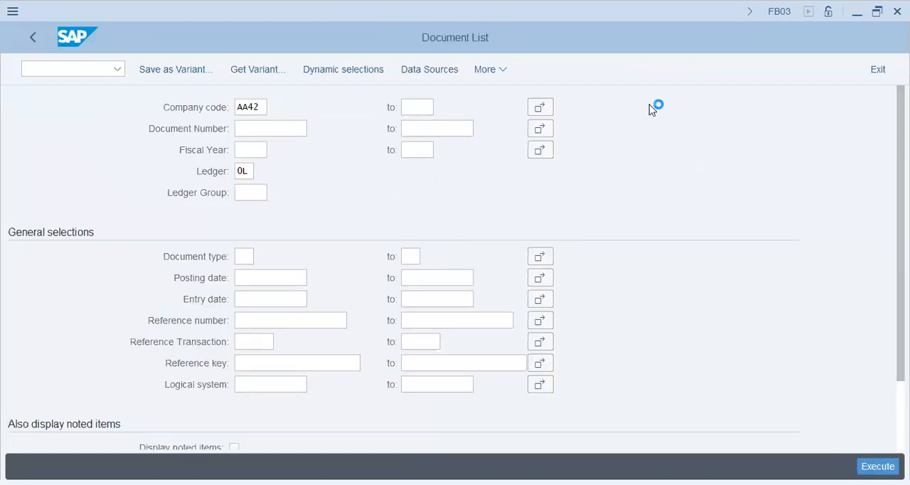
key(Return)
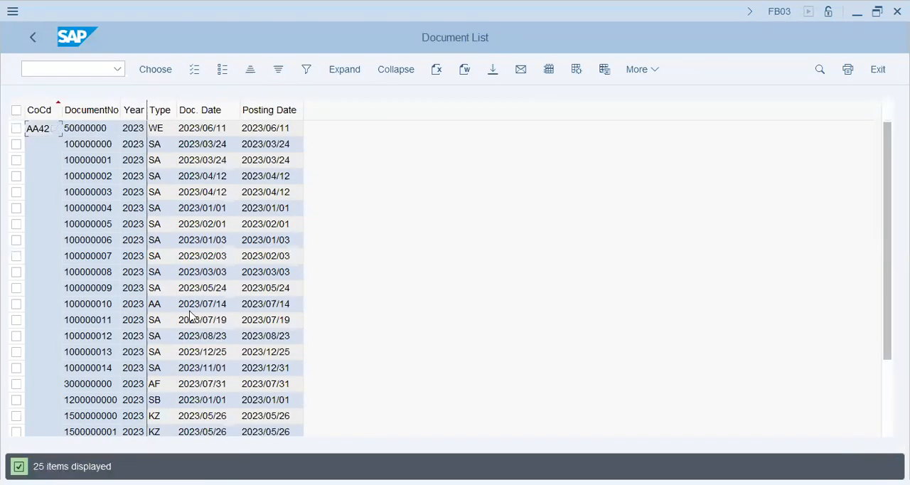
Open document 100000004 from the AA42 document list, and return to the list.
click(99, 304)
double_click(102, 212)
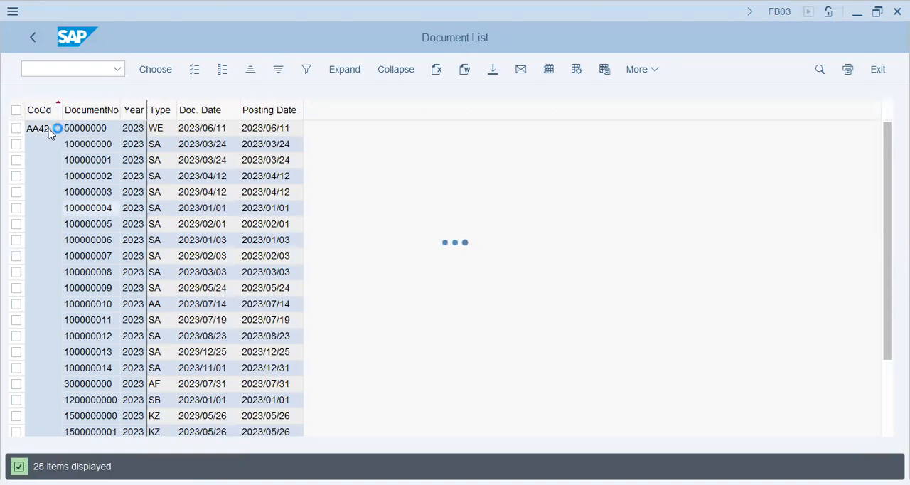
click(77, 41)
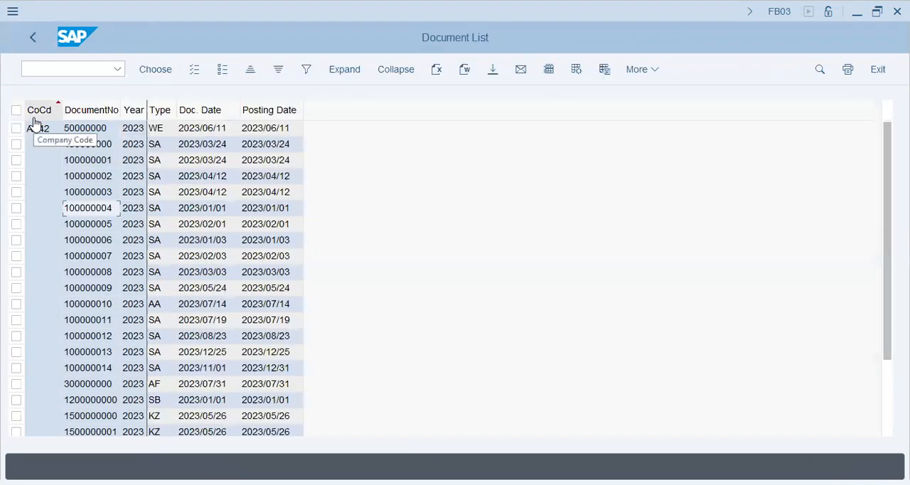
Reopen document 100000004 to review its data entry view, and return to the General Ledger folders in SAP Easy Access.
click(82, 135)
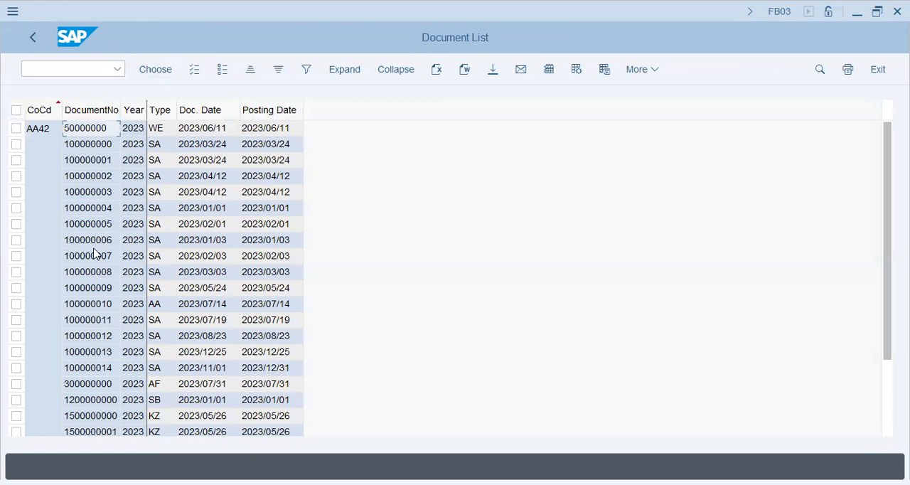
double_click(92, 207)
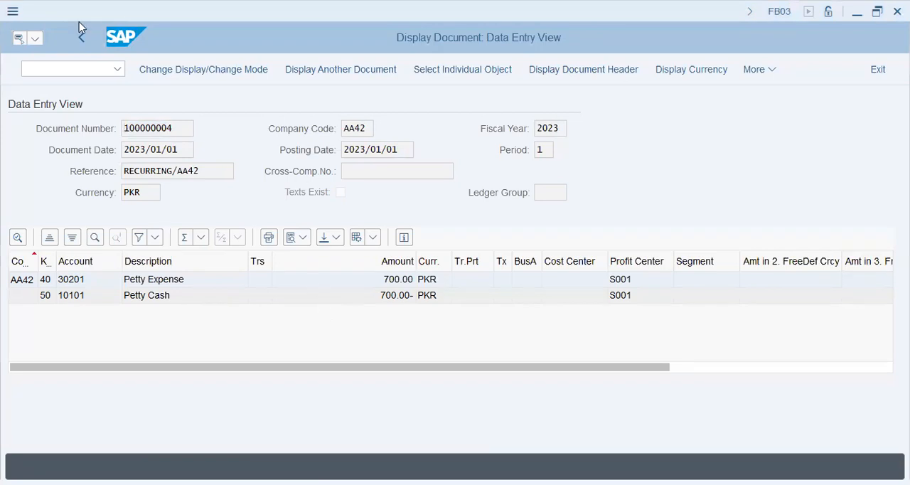
click(82, 40)
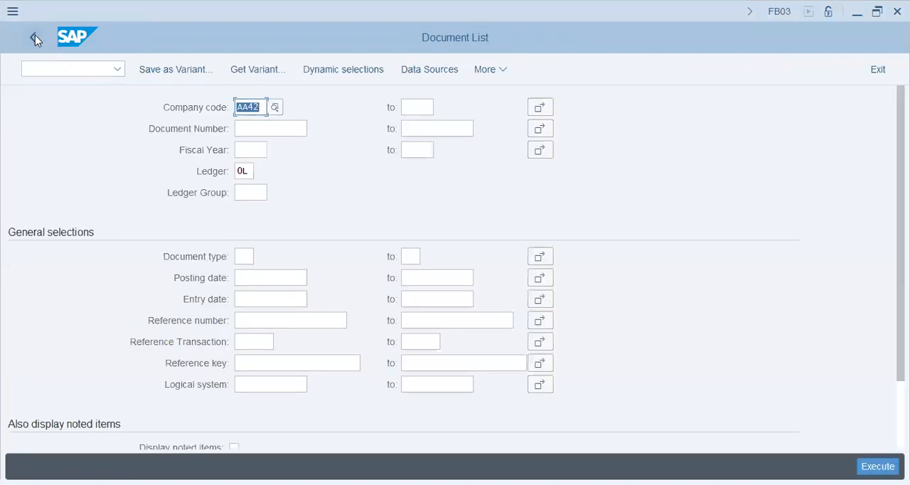
click(35, 35)
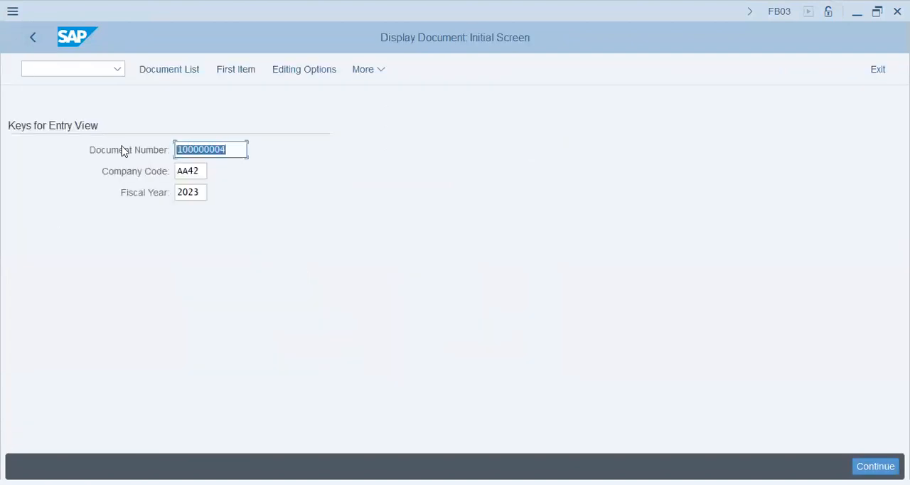
click(37, 42)
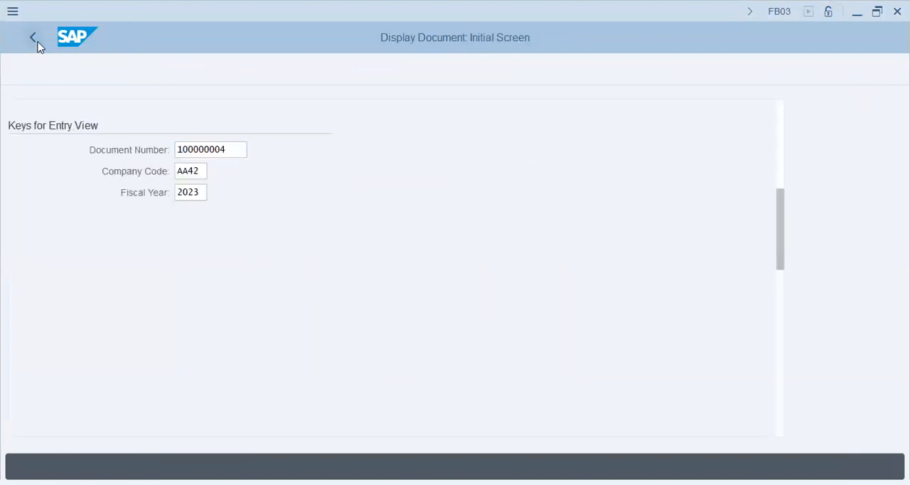
scroll(102, 307, up, 5)
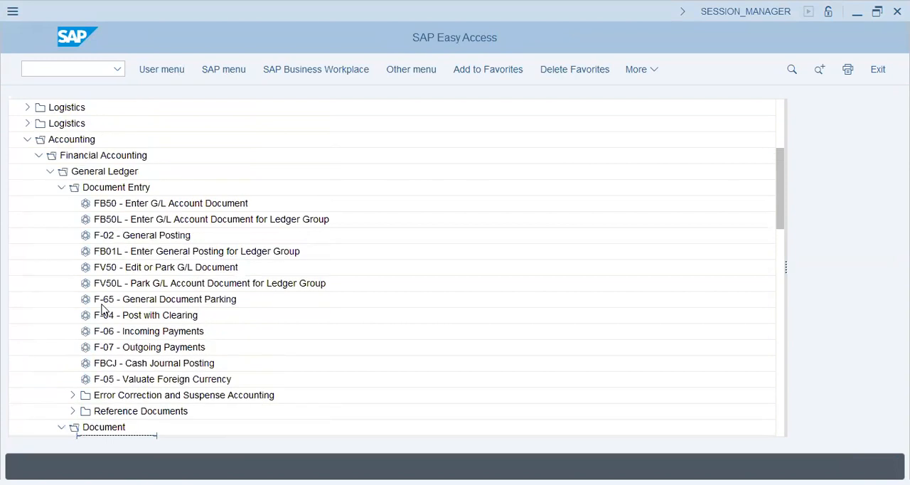
scroll(110, 273, down, 2)
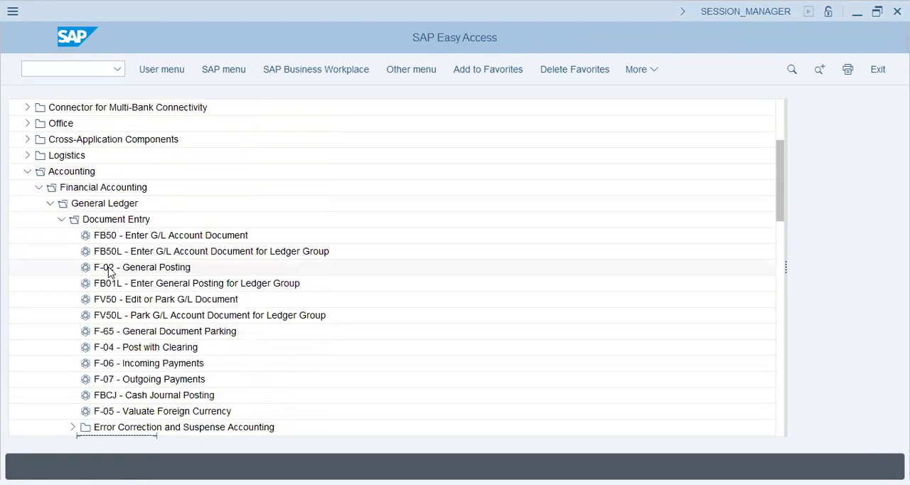
Open FS00 - Centrally under G/L Accounts individual processing, and expand the Equity account group of company code AA42.
click(61, 219)
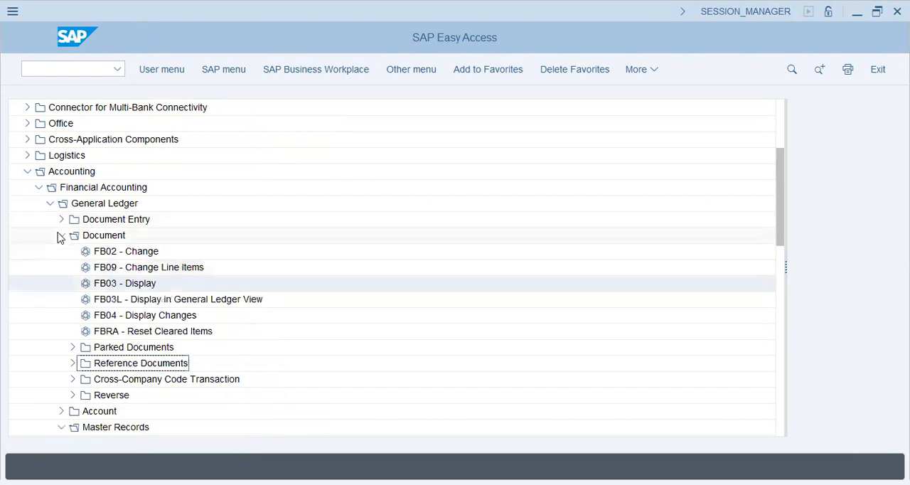
click(61, 235)
click(127, 284)
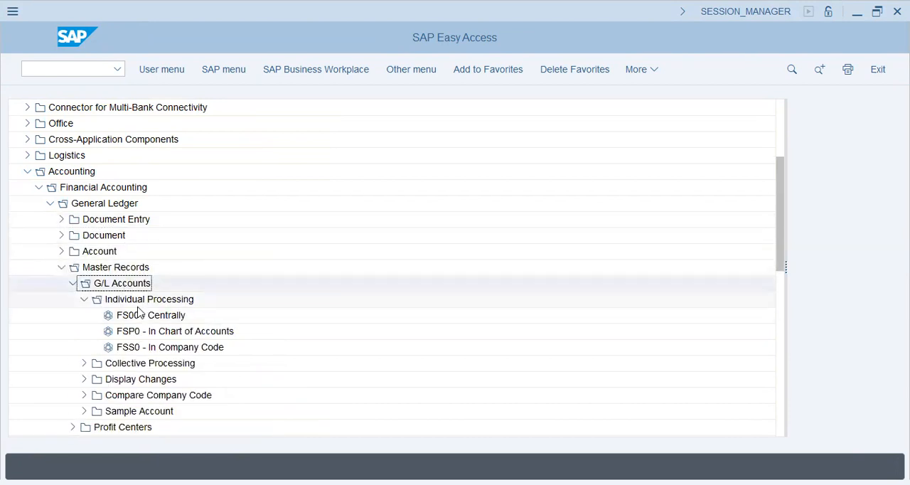
click(141, 316)
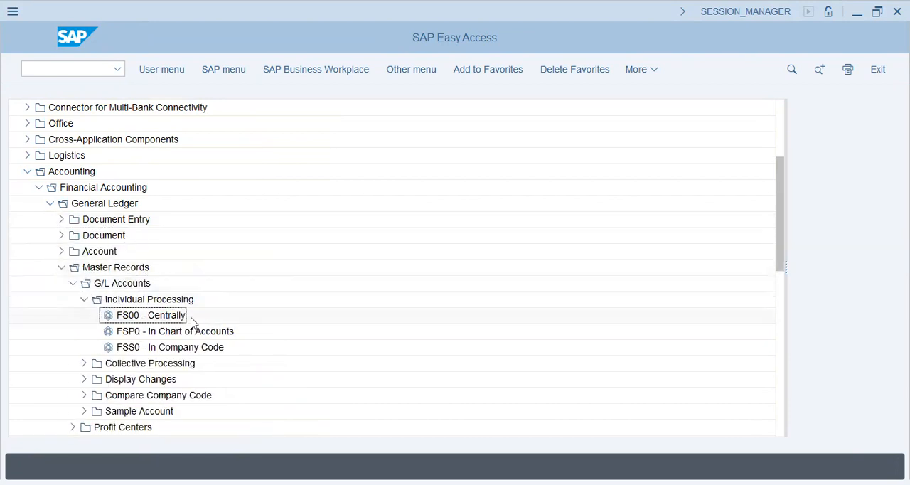
double_click(141, 321)
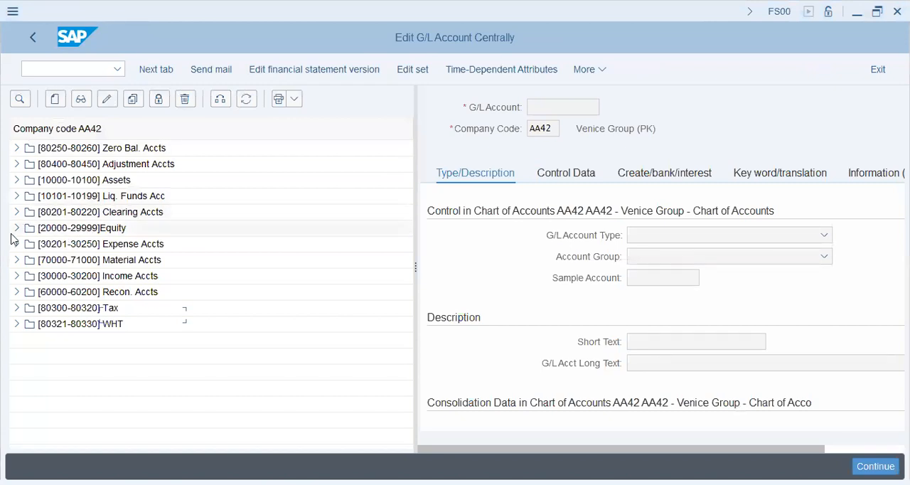
click(16, 228)
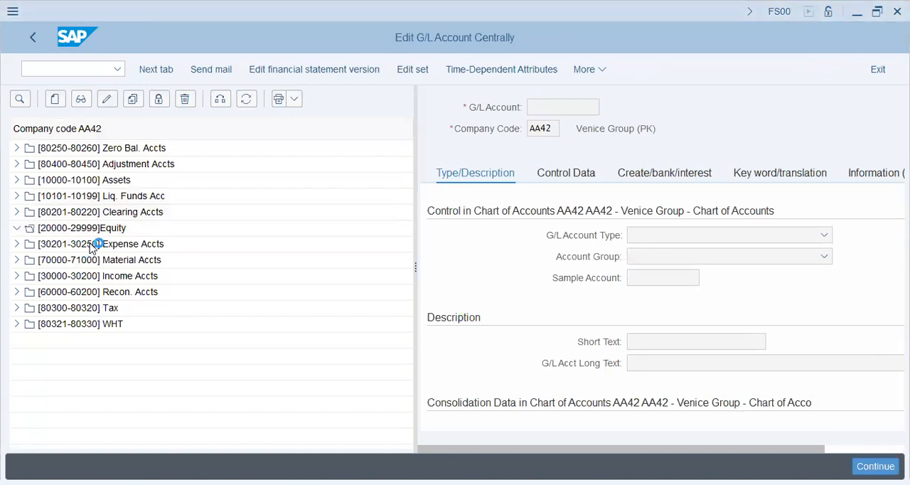
click(93, 244)
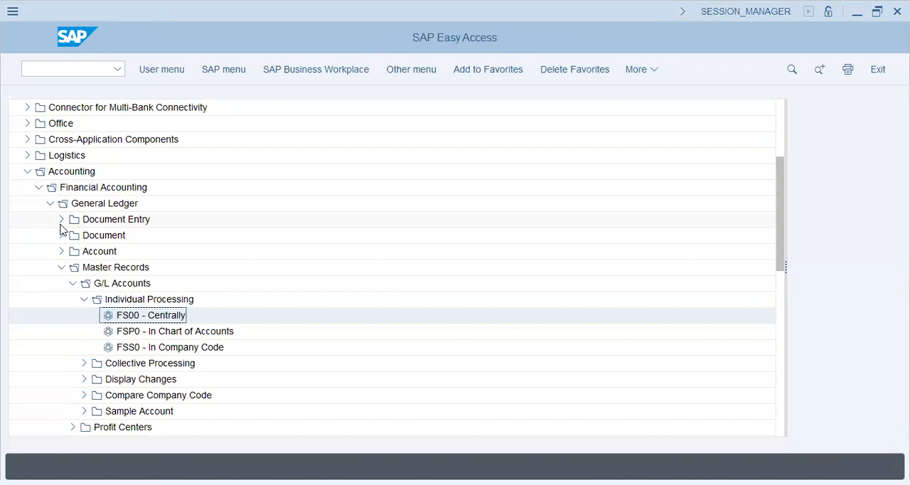
Collapse the General Ledger Document Entry folder and open FB03 - Display from the Document folder.
click(61, 220)
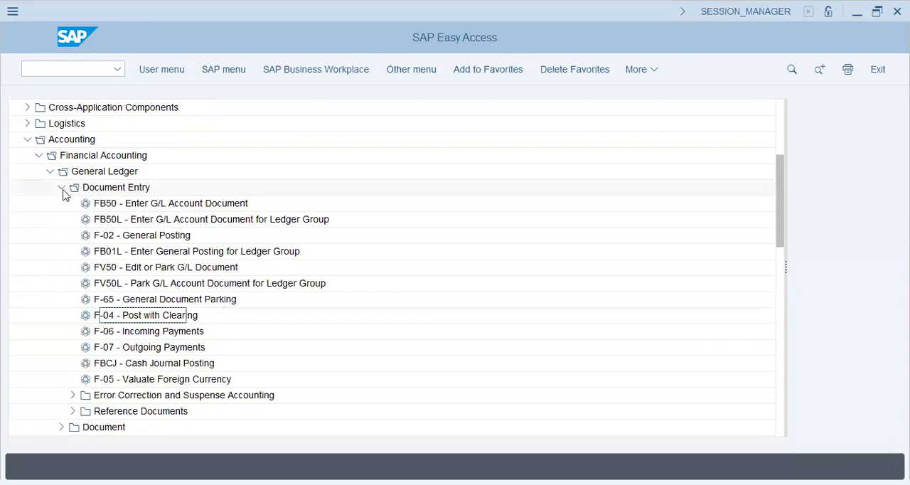
click(62, 189)
click(61, 204)
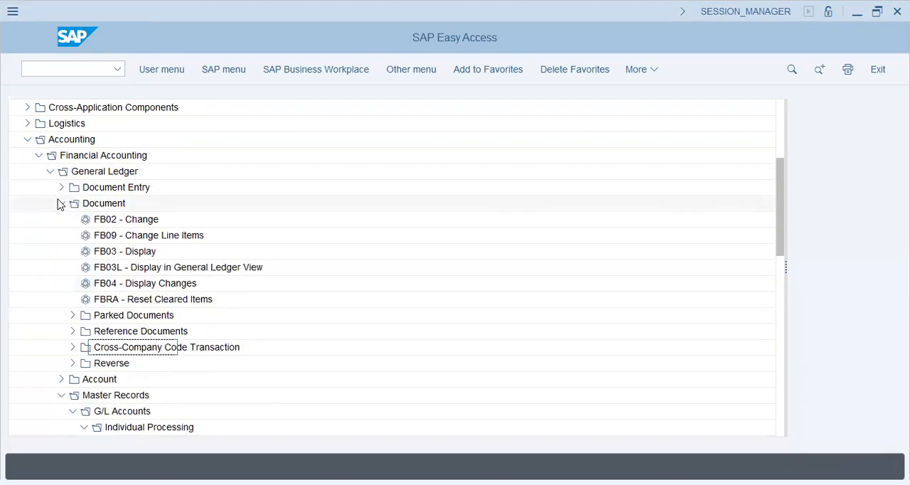
double_click(135, 251)
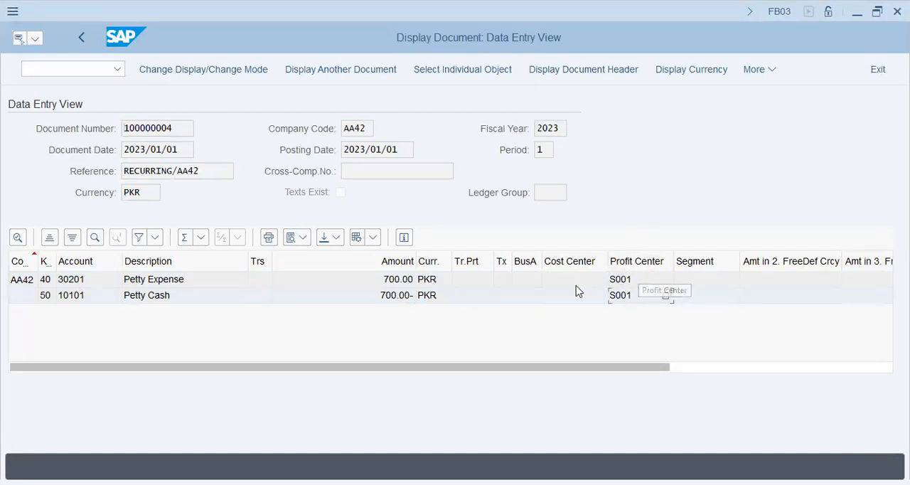
Review all line item columns of document 100000004 in the data entry view, and return to the SAP Easy Access menu.
drag(661, 368, 880, 347)
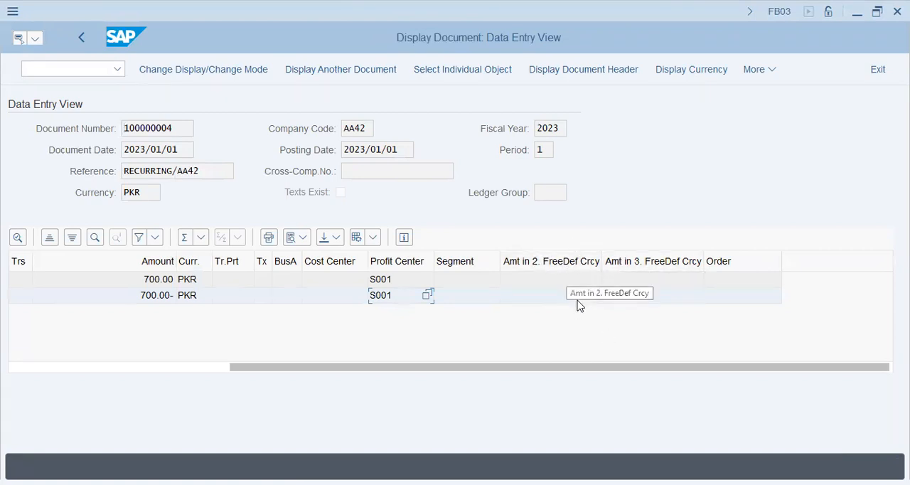
drag(406, 368, 157, 377)
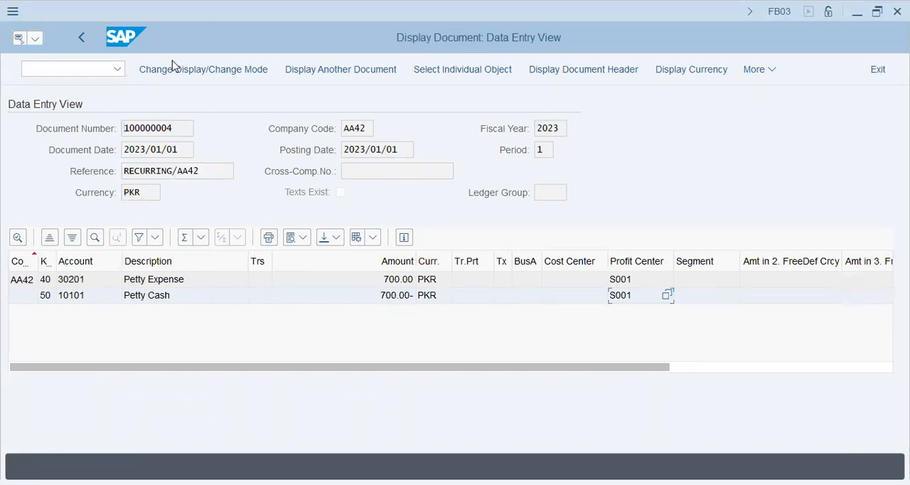
click(83, 39)
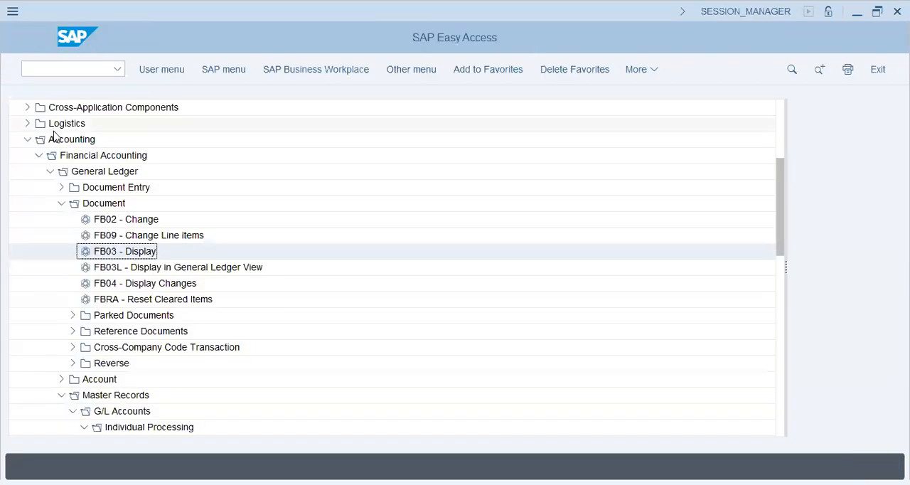
Collapse the General Ledger, Financial Accounting and Accounting folders, and expand the Logistics folder.
click(50, 171)
click(38, 156)
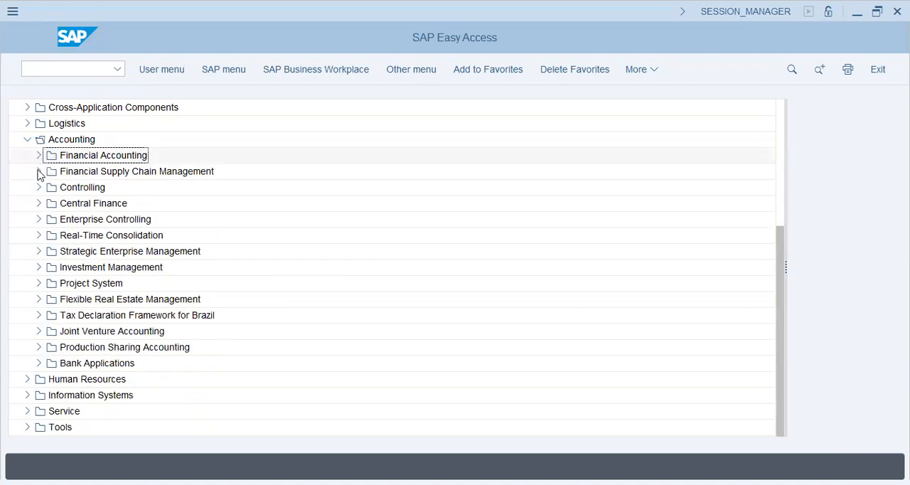
click(27, 141)
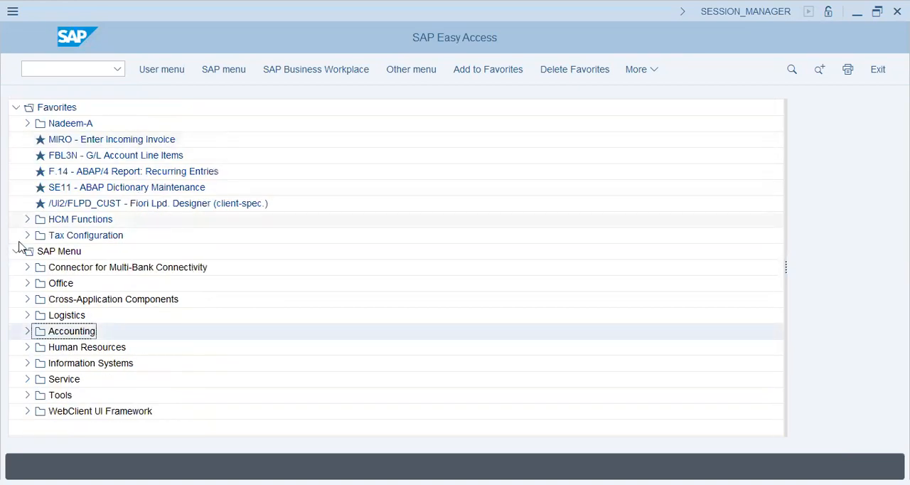
click(27, 315)
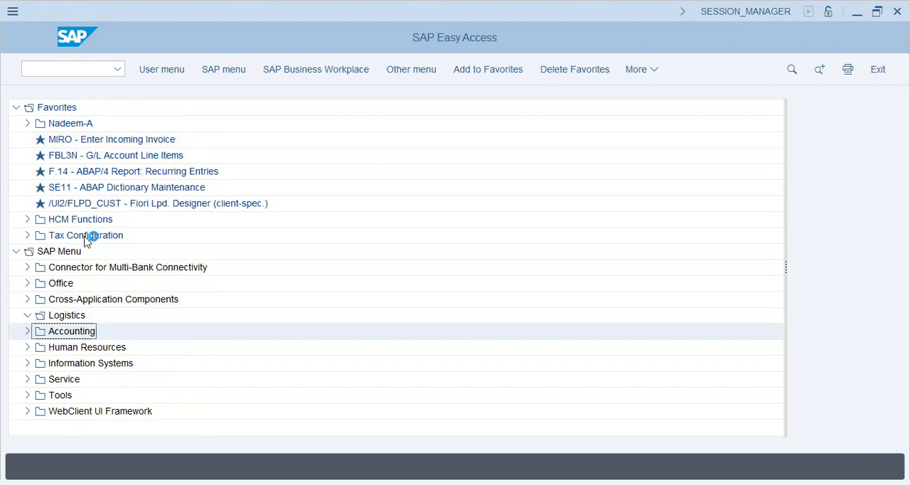
scroll(101, 355, down, 4)
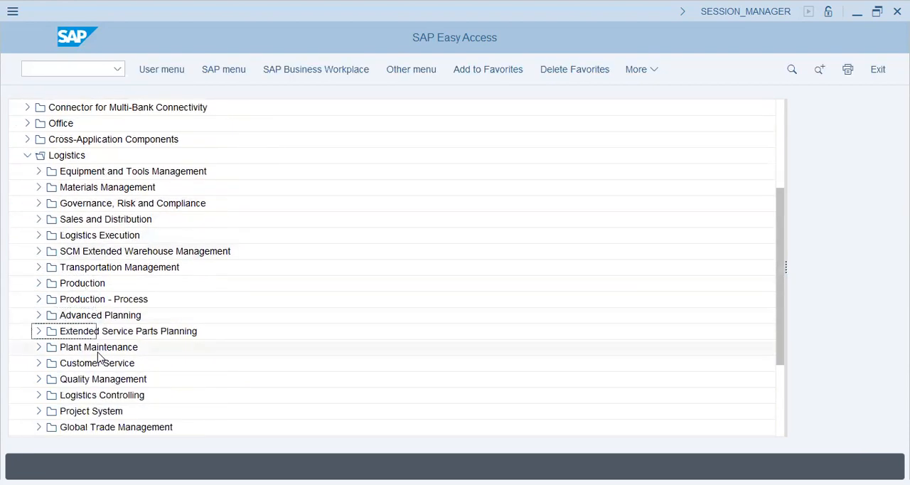
Locate MM01 - Immediately among the general material creation transactions in Materials Management, and collapse the Material Master folder.
click(38, 187)
click(50, 347)
scroll(114, 359, down, 2)
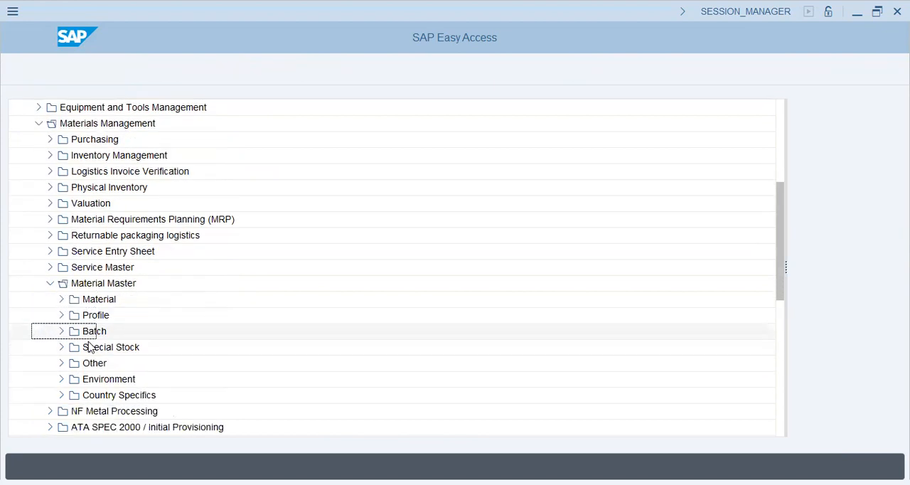
click(62, 299)
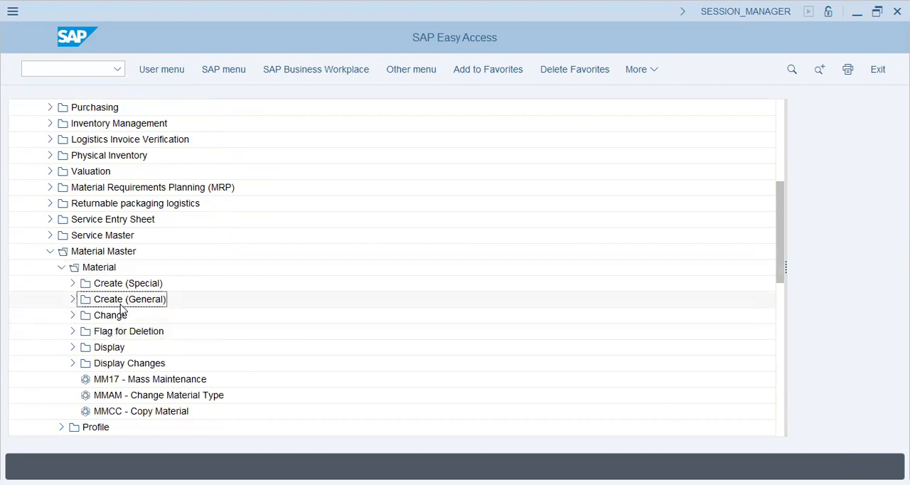
click(73, 298)
click(113, 317)
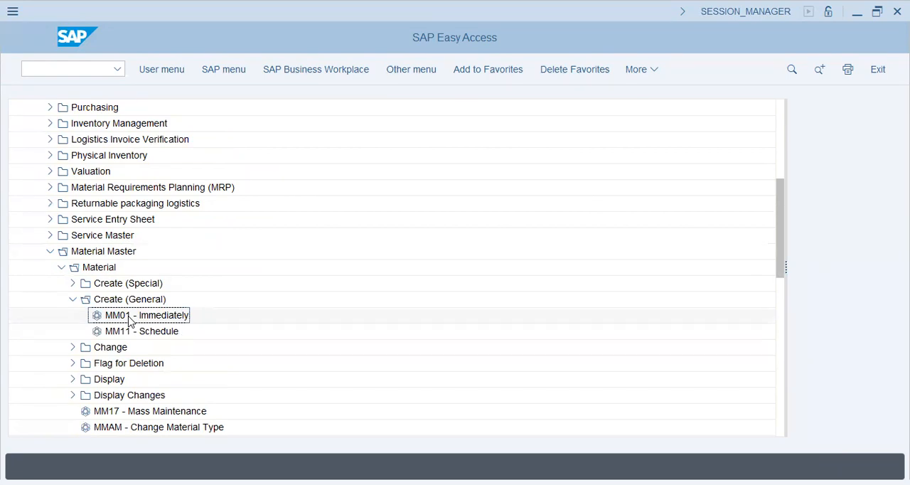
click(61, 267)
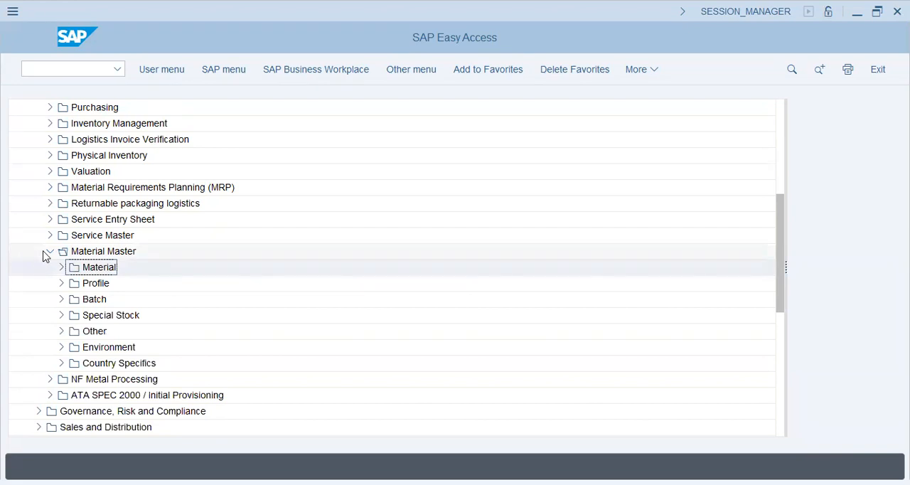
click(48, 253)
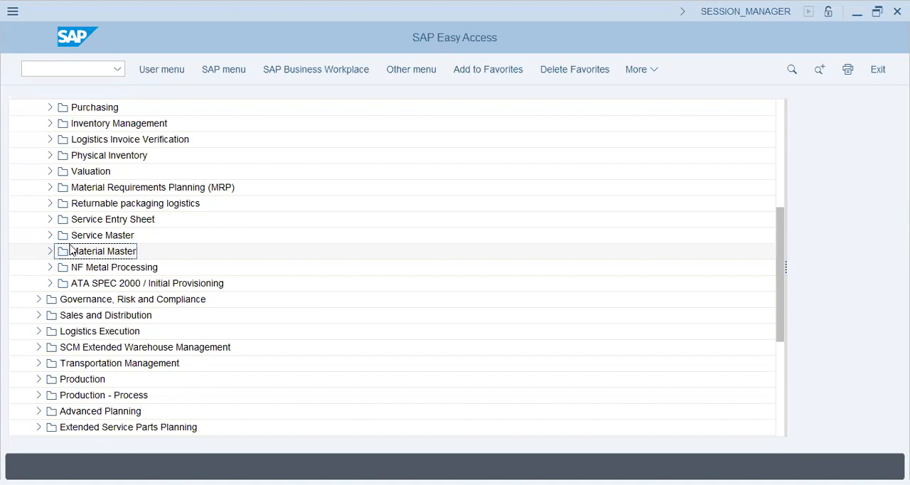
Open MIGO - Goods Movement from the Inventory Management folder to view its entry screen, and return to SAP Easy Access.
scroll(71, 251, up, 2)
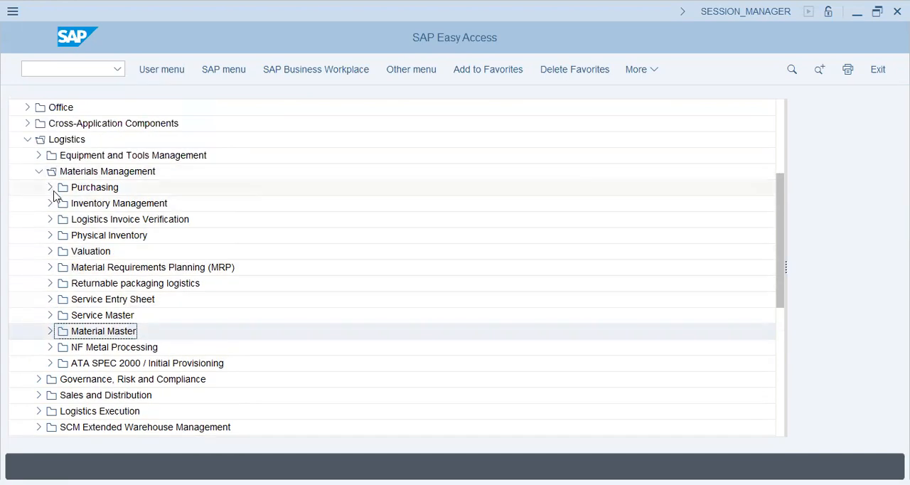
click(50, 204)
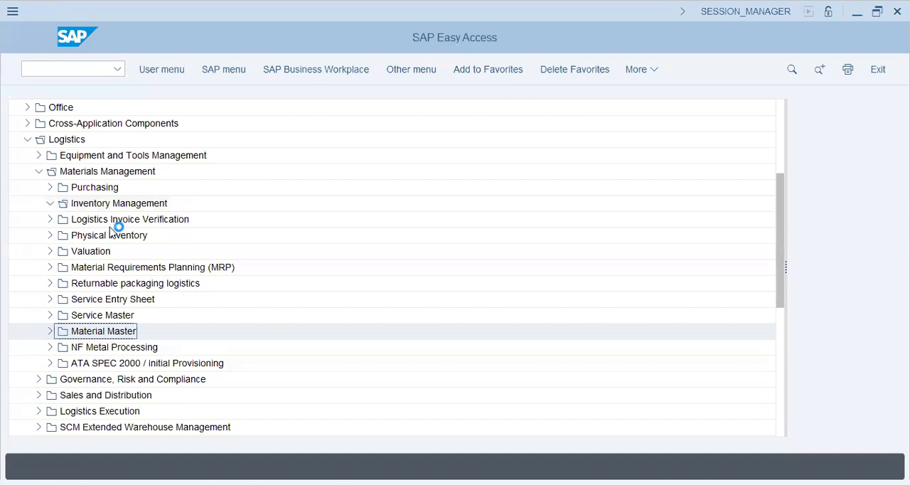
click(131, 226)
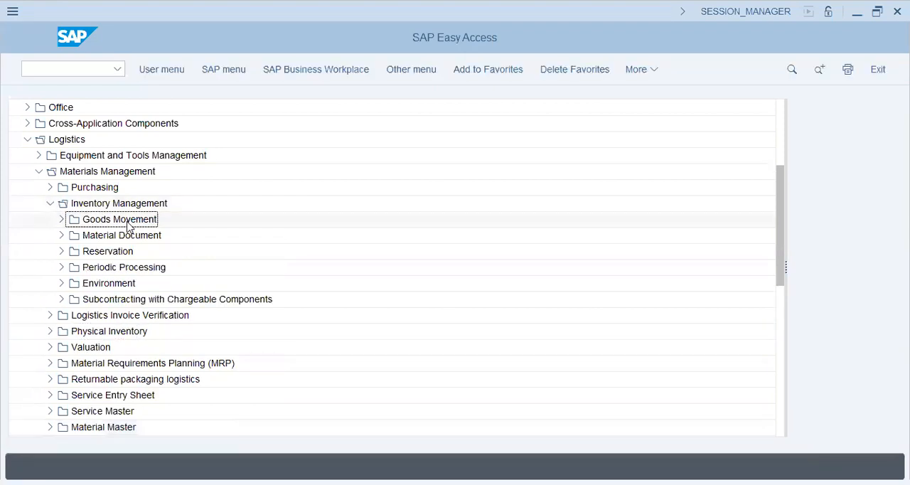
click(61, 219)
click(174, 239)
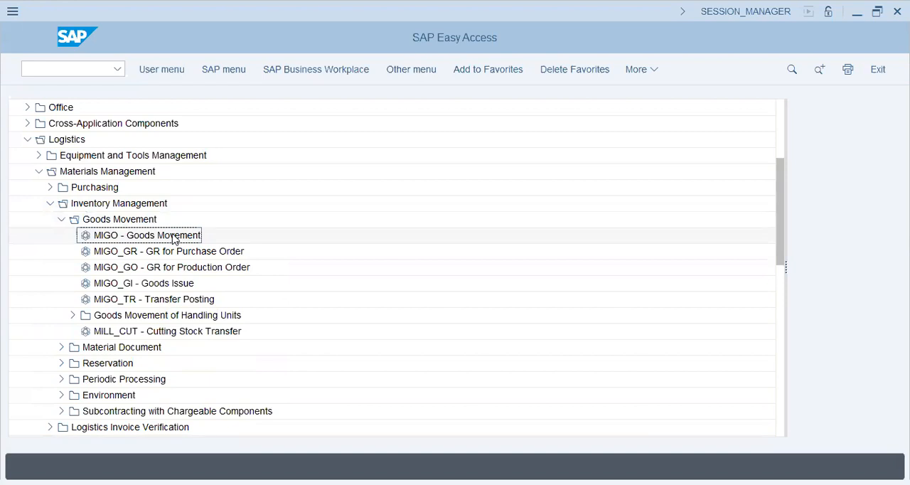
double_click(176, 239)
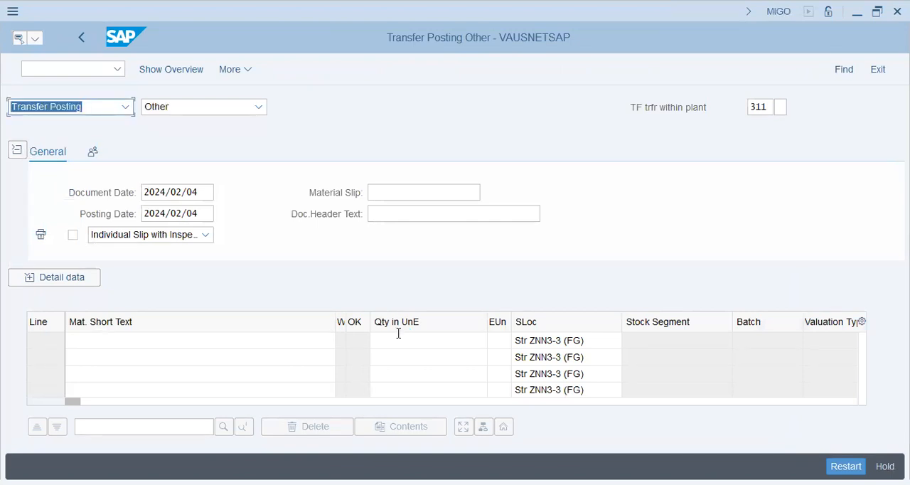
click(86, 40)
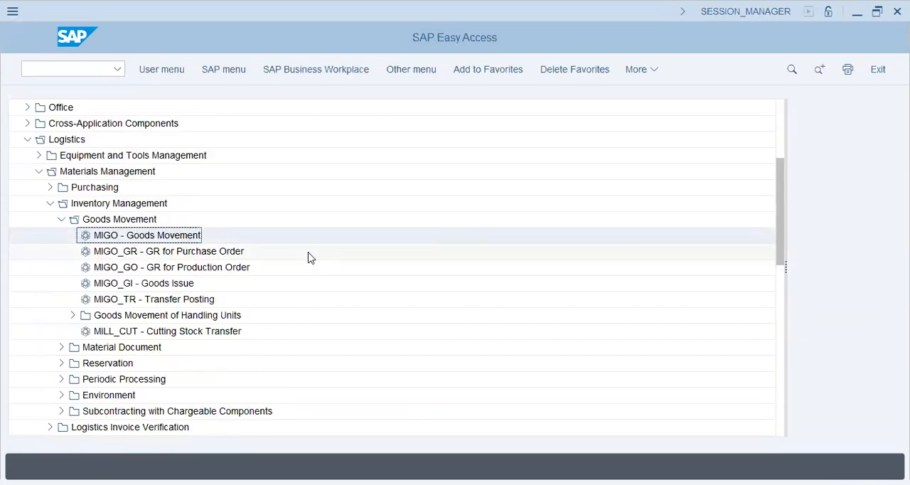
Collapse the Goods Movement folder and open MIRO - Enter Invoice from Logistics Invoice Verification document entry.
click(62, 219)
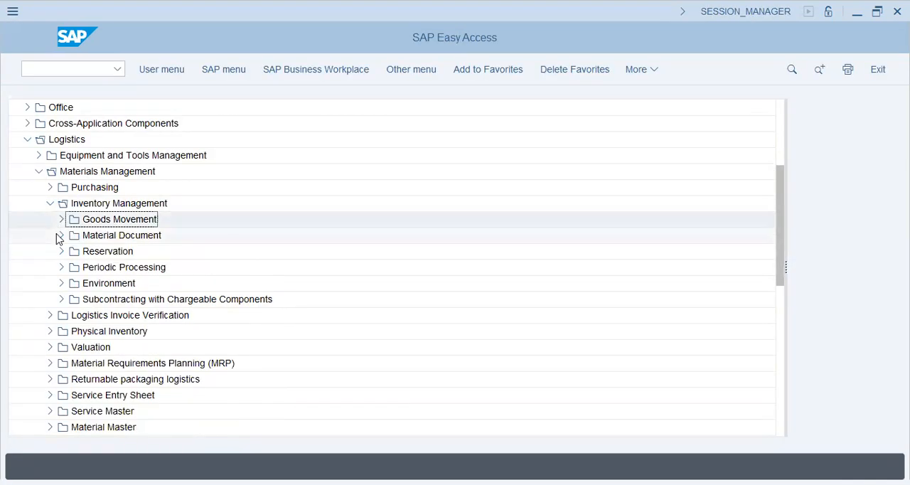
click(93, 205)
click(49, 317)
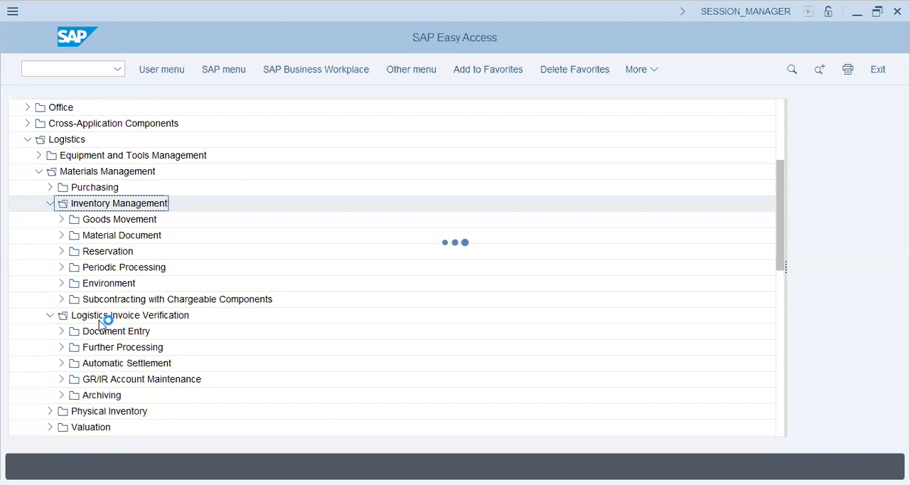
click(61, 331)
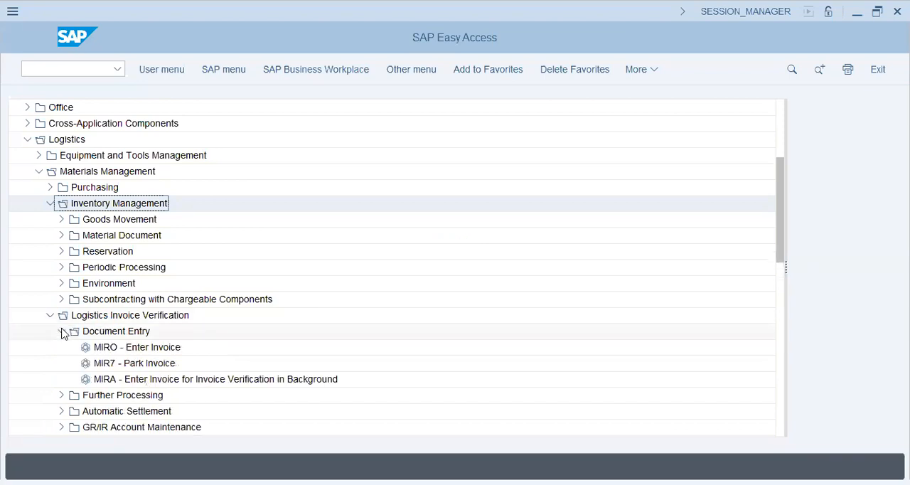
click(116, 348)
double_click(117, 351)
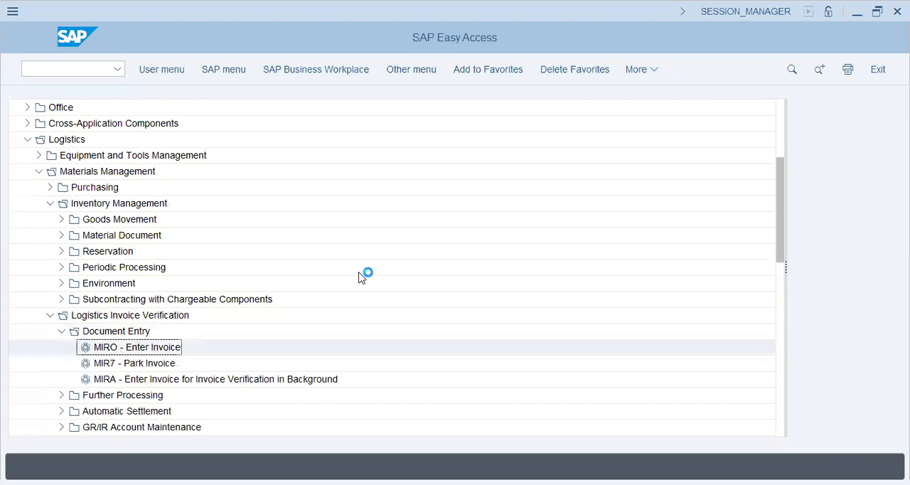